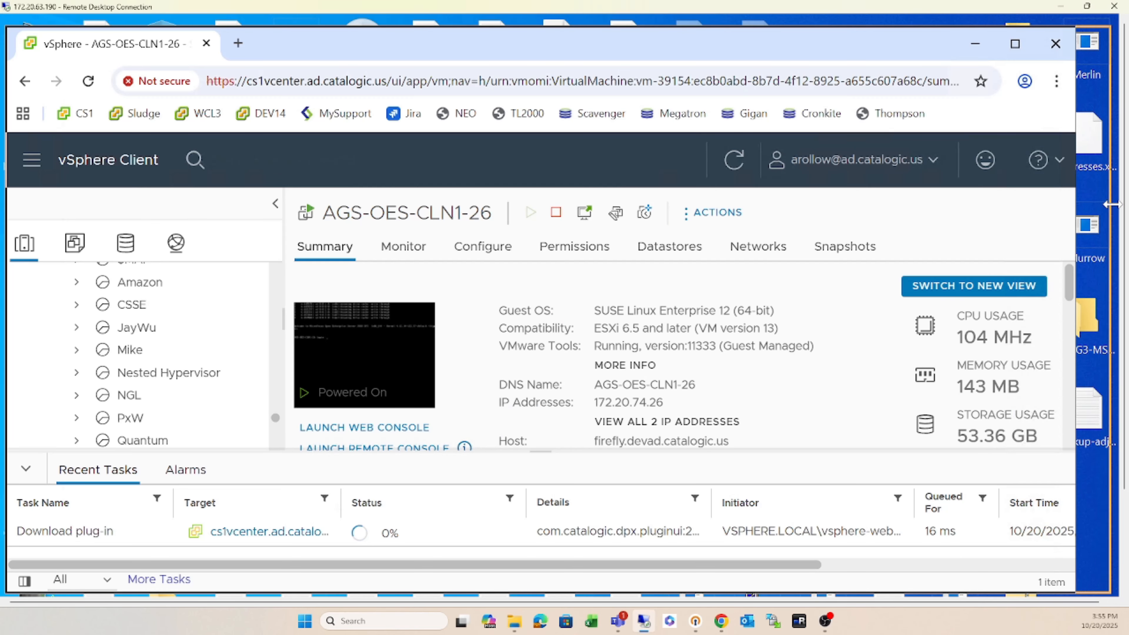
- Enlarge the Chrome window so the vSphere Client summary for VM AGS-OES-CLN1-26 fills the desktop
{"action": "left_click_drag", "start_coordinate": [1110, 204], "coordinate": [1113, 204]}
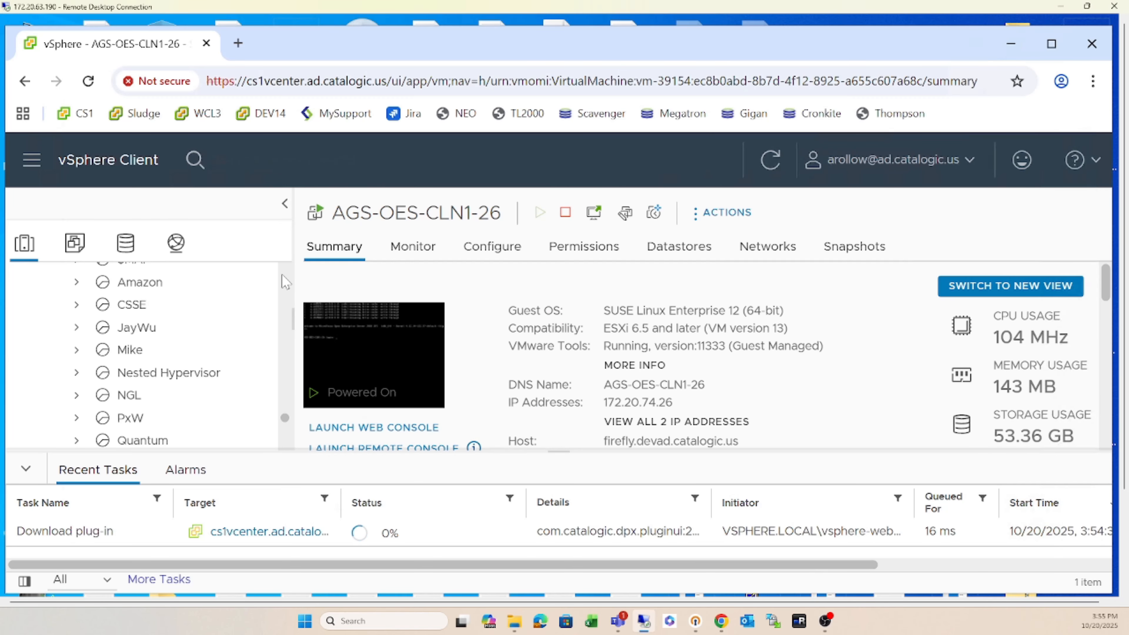
- Select the 62.227 BMR VM in the inventory and open its Edit Settings (4 CPUs, 8 GB memory)
{"action": "scroll", "coordinate": [288, 284], "scroll_direction": "down", "scroll_amount": 15}
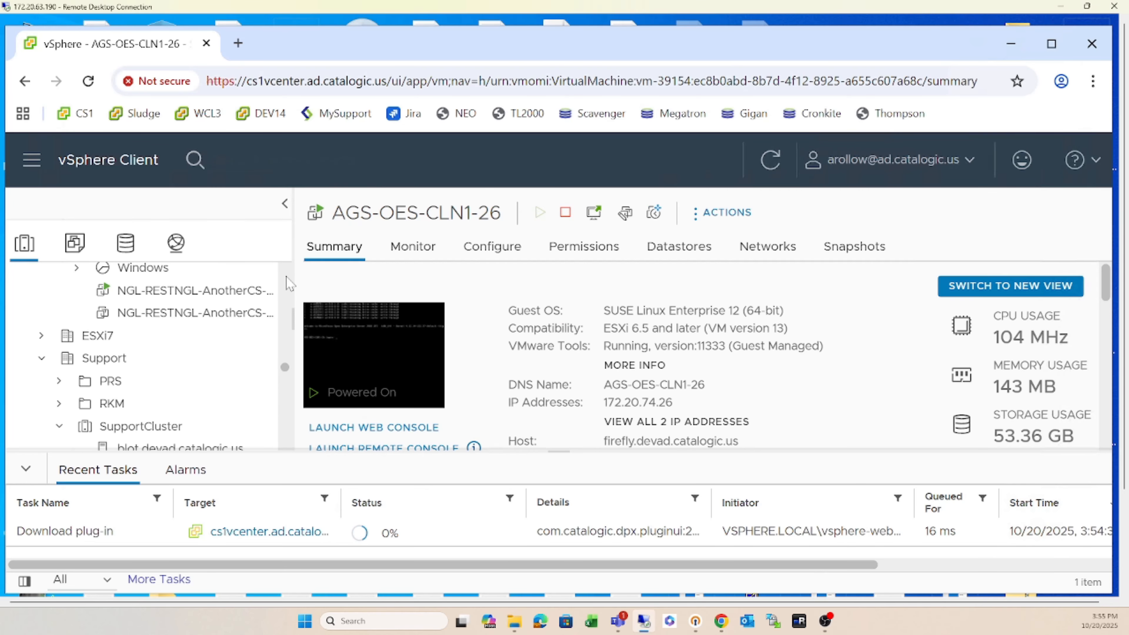
{"action": "scroll", "coordinate": [288, 283], "scroll_direction": "up", "scroll_amount": 12}
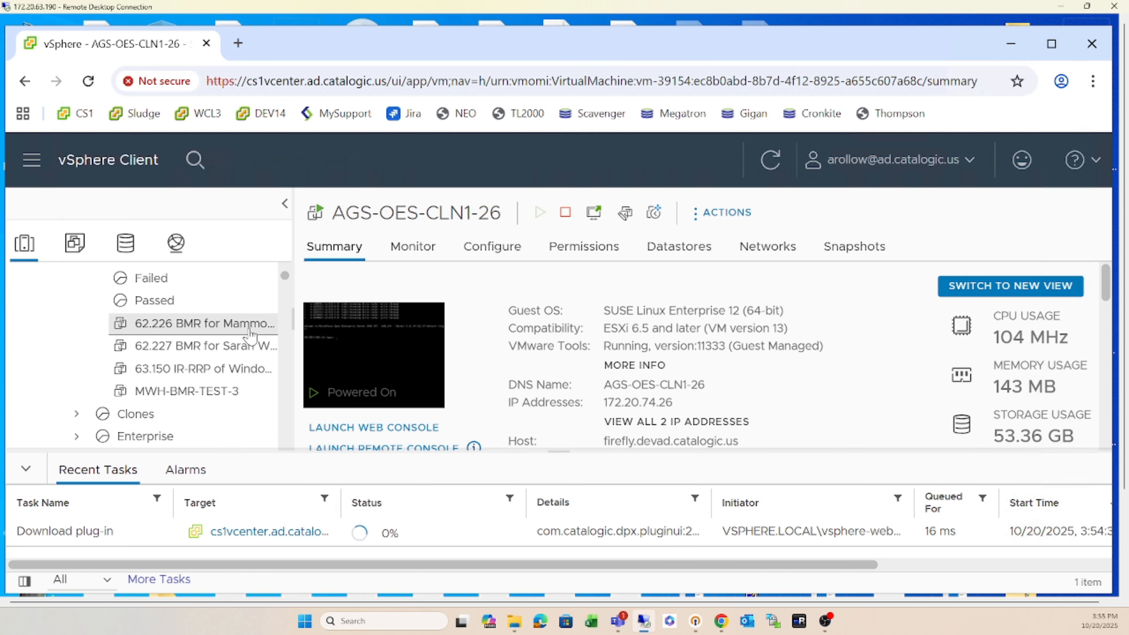
{"action": "left_click", "coordinate": [224, 346]}
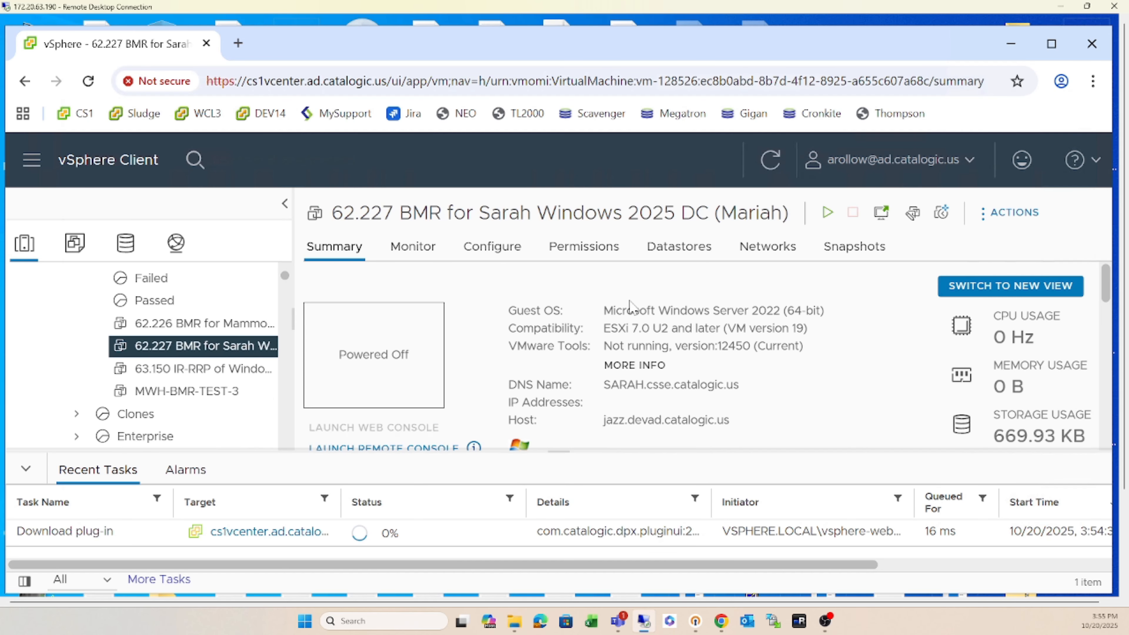
{"action": "left_click", "coordinate": [913, 214]}
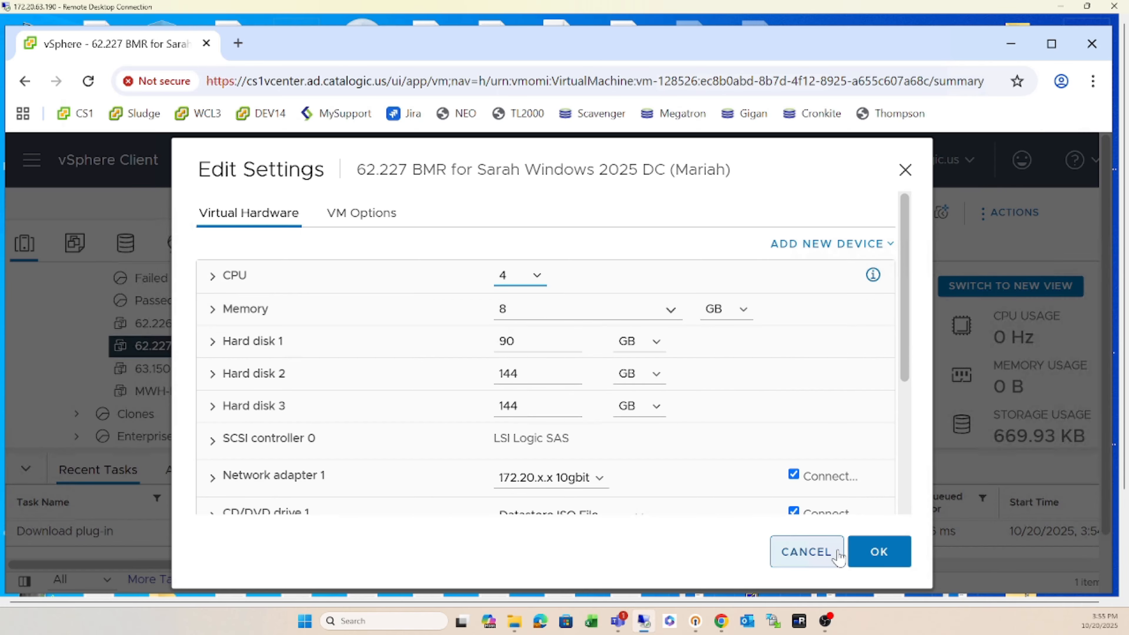
- Cancel Edit Settings unchanged, power on the 62.227 BMR VM, and open its web console
{"action": "left_click_drag", "start_coordinate": [905, 262], "coordinate": [860, 416]}
{"action": "left_click", "coordinate": [863, 548]}
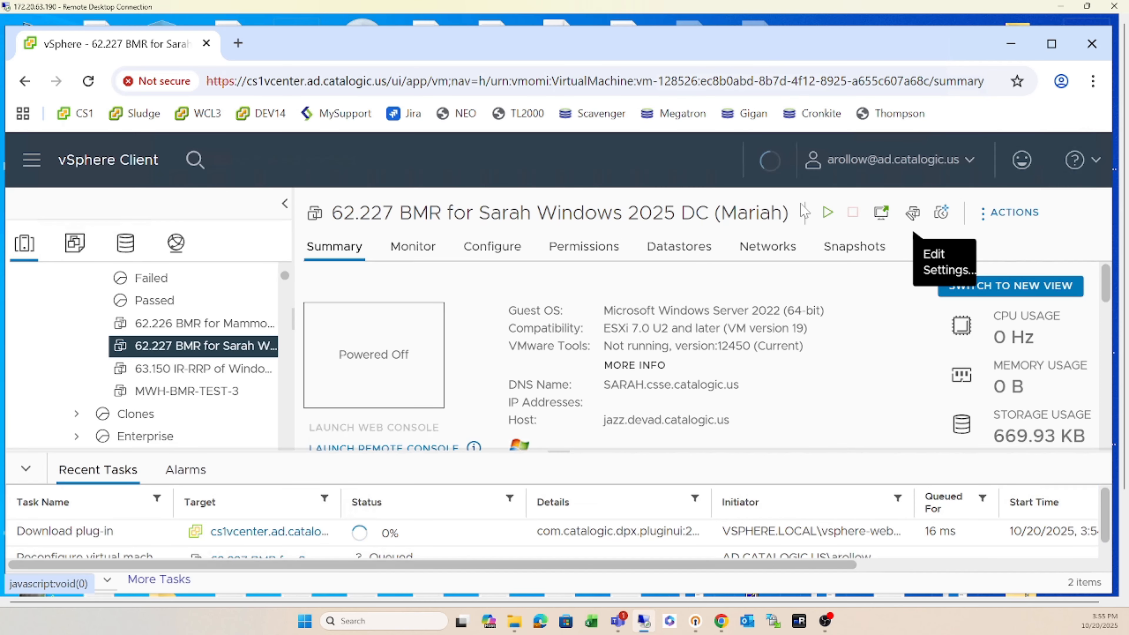
{"action": "left_click", "coordinate": [825, 214]}
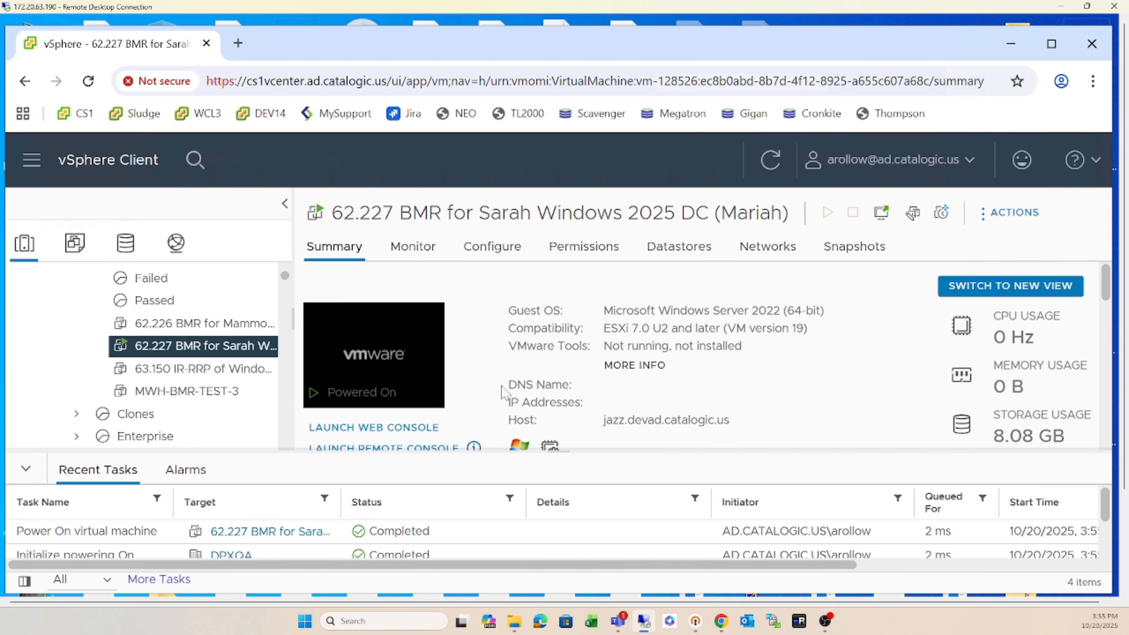
{"action": "left_click", "coordinate": [392, 428]}
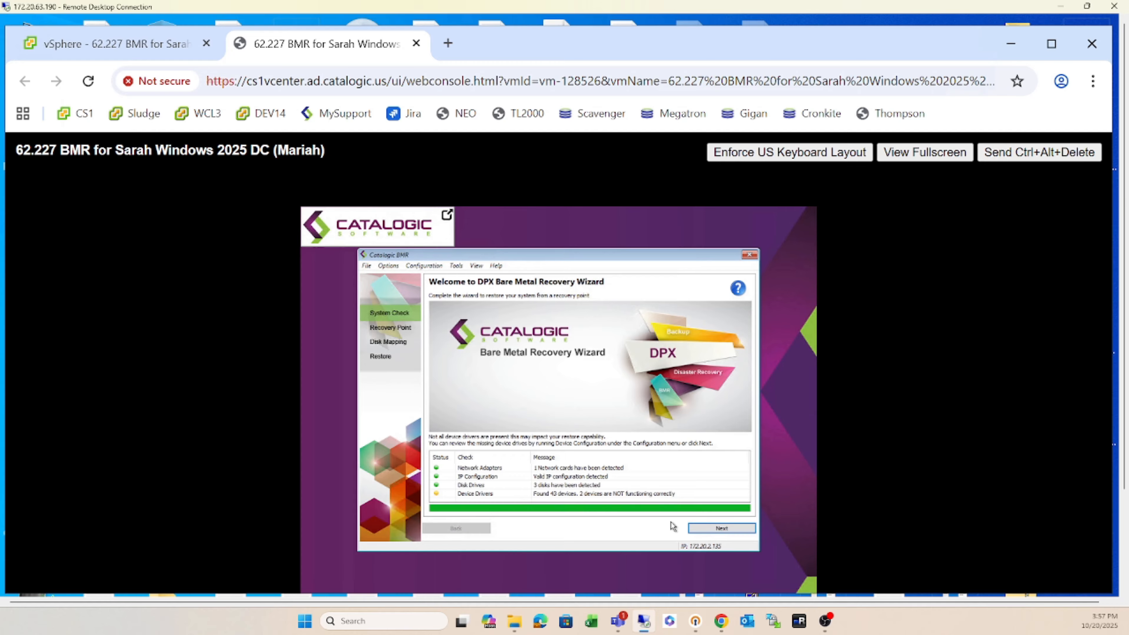
- Connect to Catalogic vStor 172.20.237.154 with the storage login and tick all five snapshot volumes
{"action": "left_click", "coordinate": [708, 530]}
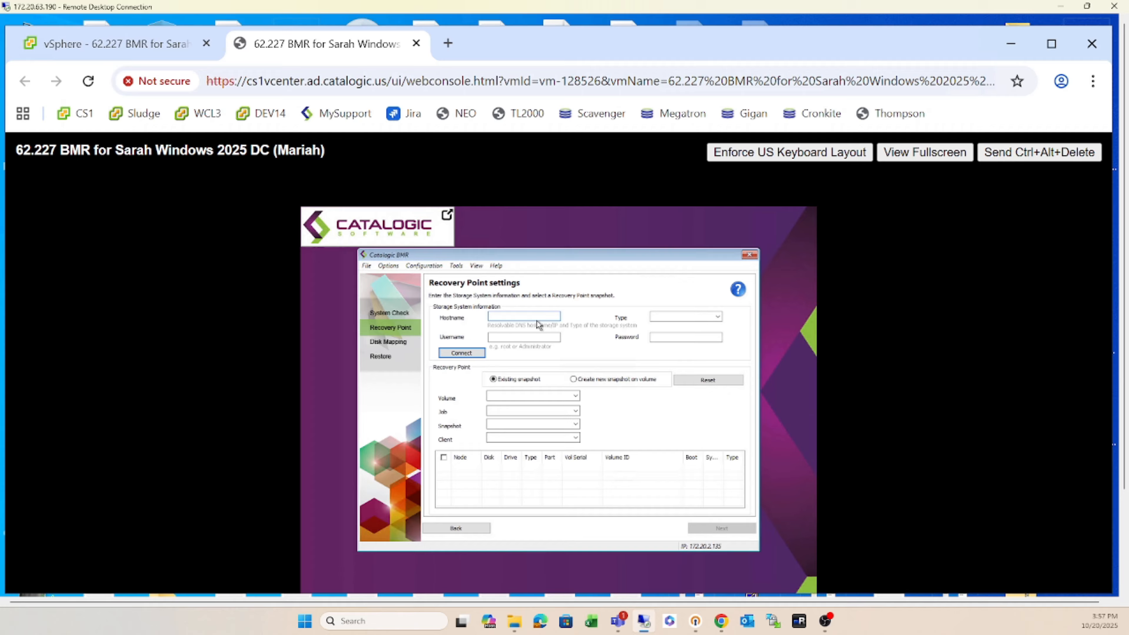
{"action": "type", "text": "172.20.237.154"}
{"action": "left_click", "coordinate": [674, 316]}
{"action": "left_click", "coordinate": [718, 317]}
{"action": "left_click", "coordinate": [689, 325]}
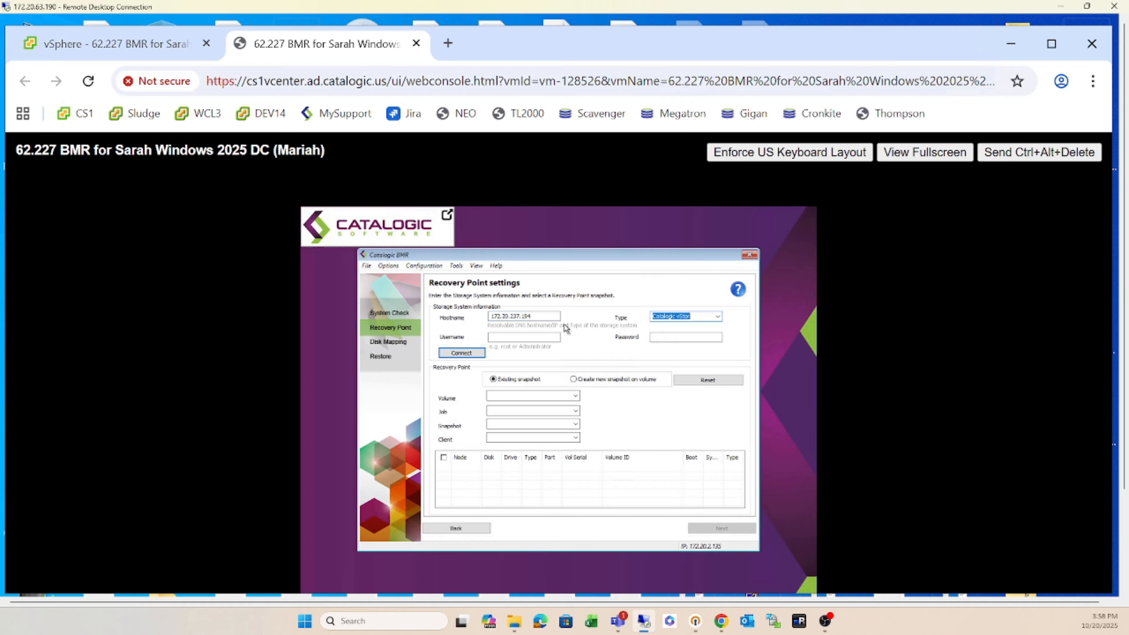
{"action": "left_click", "coordinate": [528, 336]}
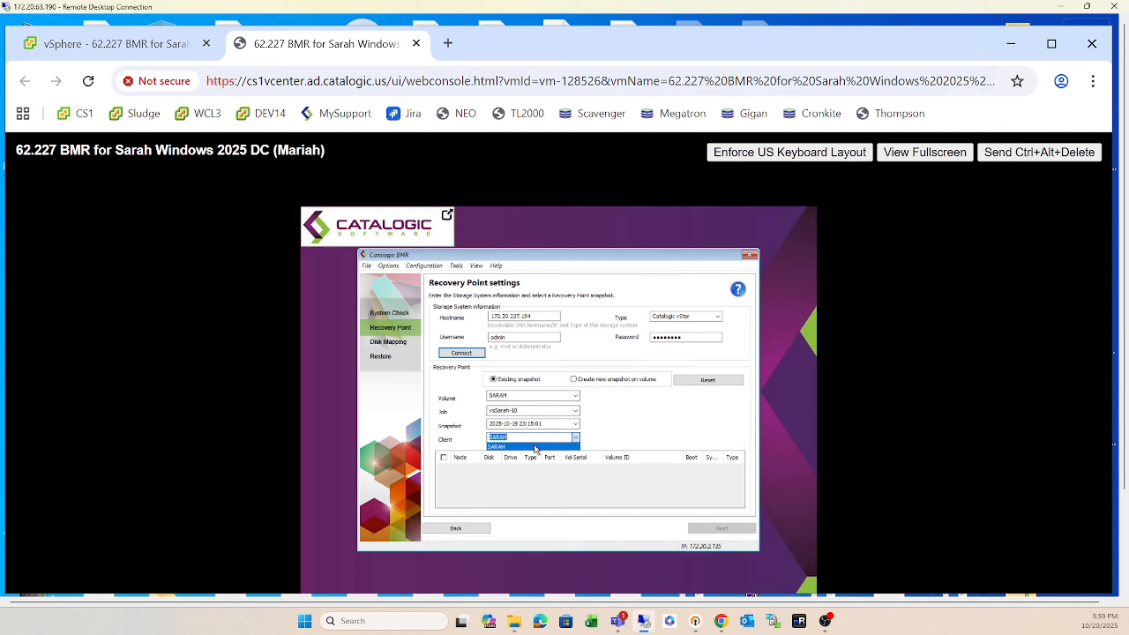
{"action": "left_click", "coordinate": [537, 445]}
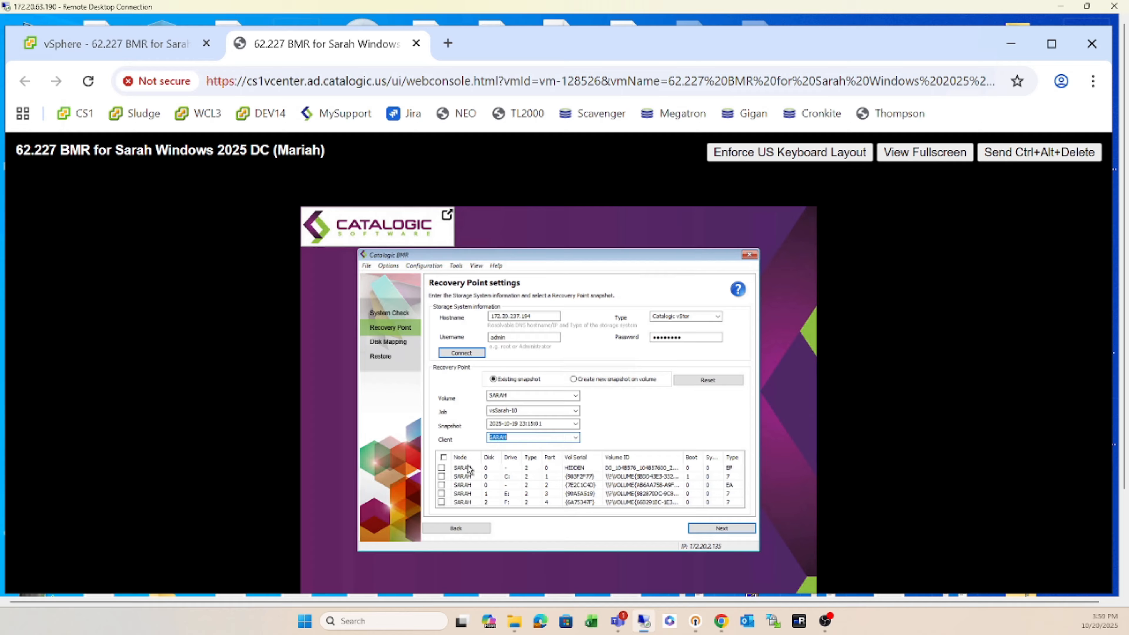
{"action": "left_click", "coordinate": [443, 458]}
- Advance past Stage 1 to Disk Map Settings and select the 89.98 GB backup Disk0
{"action": "left_click", "coordinate": [714, 532]}
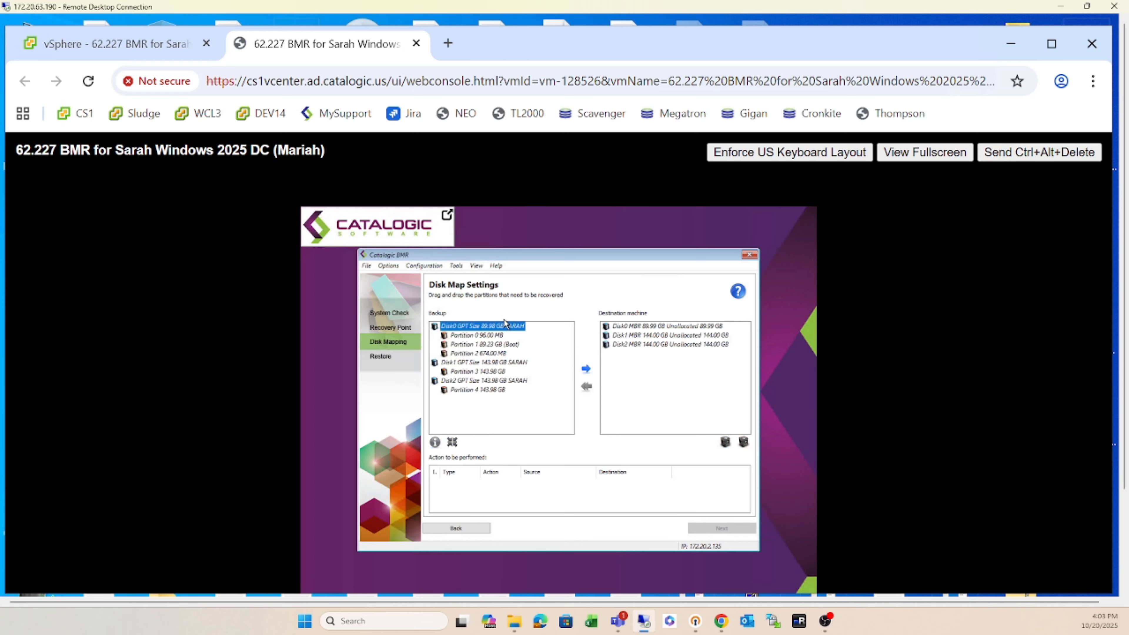
{"action": "left_click", "coordinate": [487, 325]}
- Map backup Disk0 and Disk1 onto destination Disk0 and Disk1, dismissing the missing-destination warning
{"action": "left_click", "coordinate": [586, 370]}
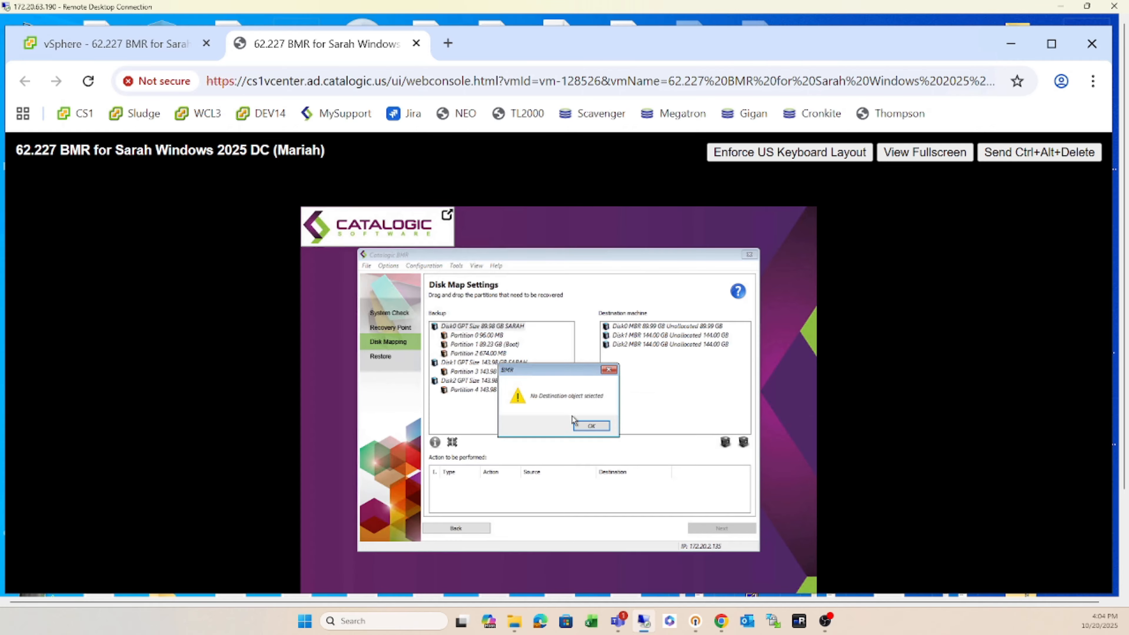
{"action": "left_click", "coordinate": [594, 426]}
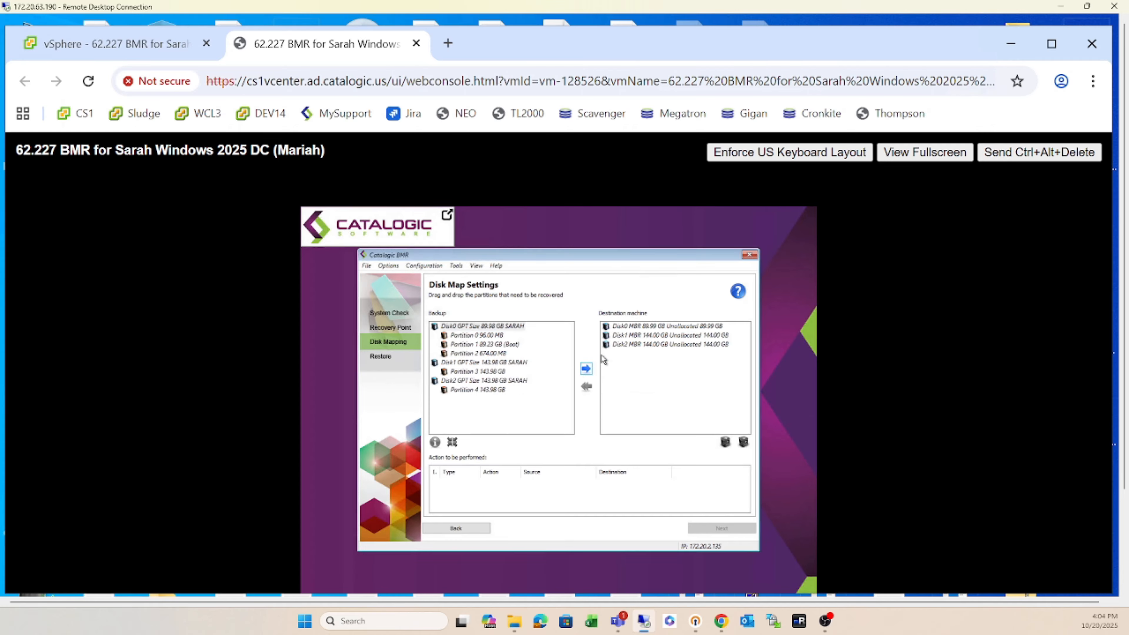
{"action": "left_click", "coordinate": [653, 327]}
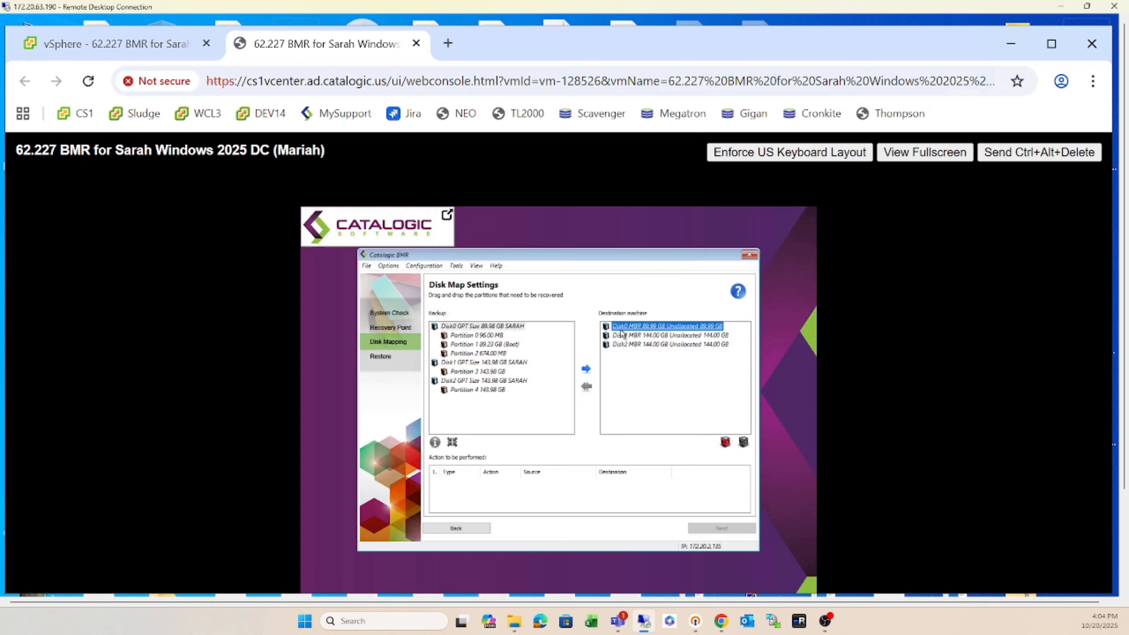
{"action": "left_click", "coordinate": [586, 371]}
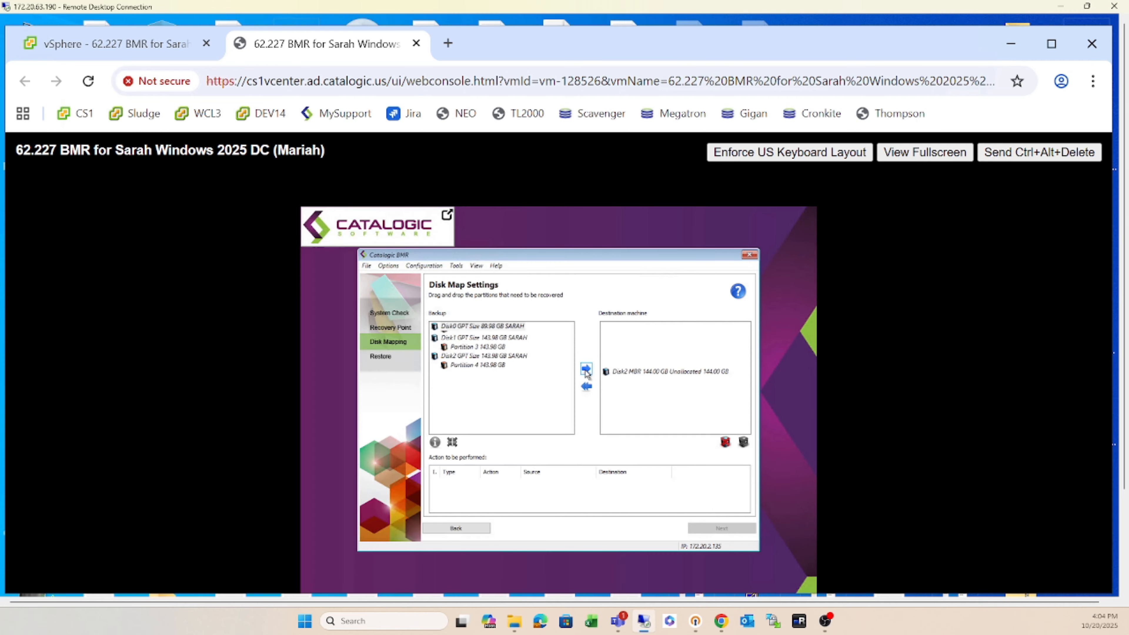
{"action": "left_click", "coordinate": [495, 328]}
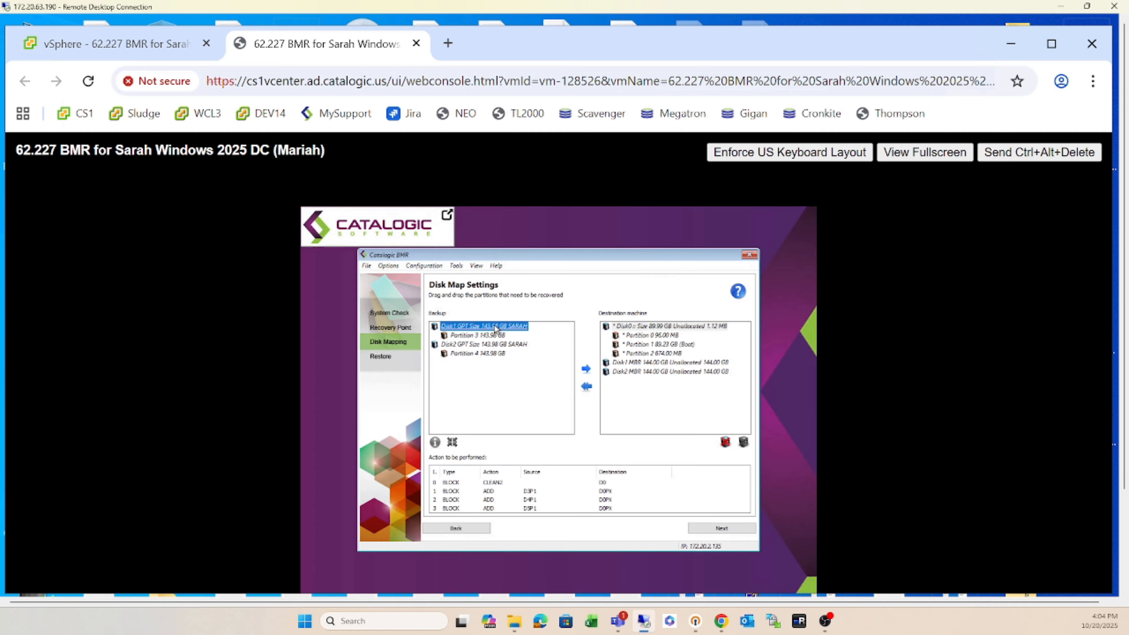
{"action": "left_click", "coordinate": [653, 363]}
{"action": "left_click", "coordinate": [587, 368]}
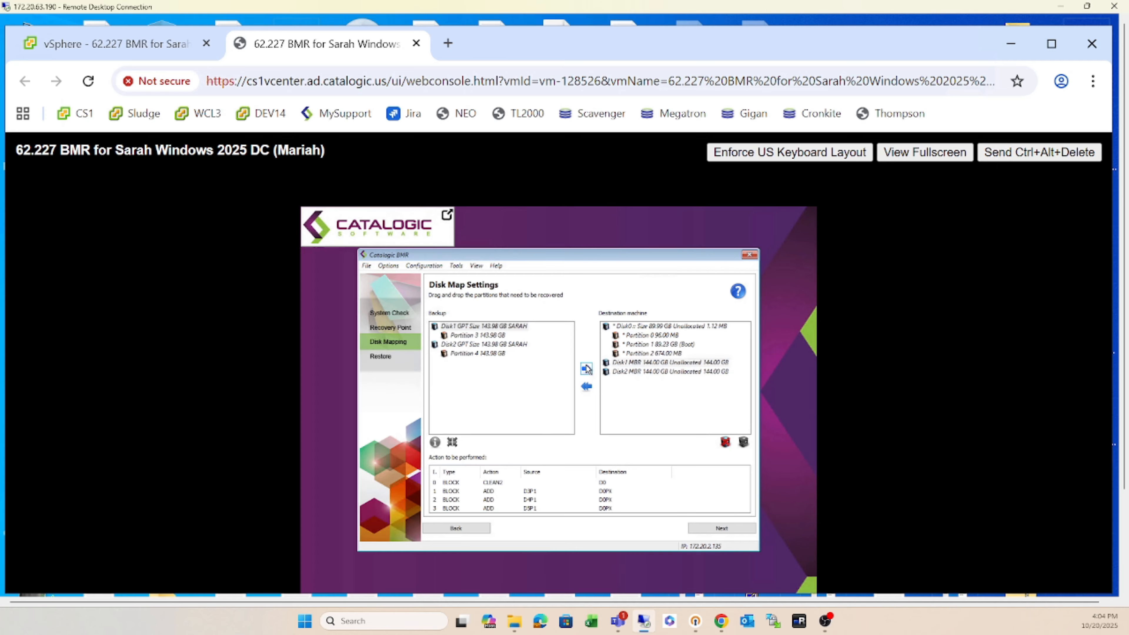
- Map the Disk2 GPT backup onto destination Disk2 and continue to the Restore Monitor
{"action": "left_click", "coordinate": [527, 327]}
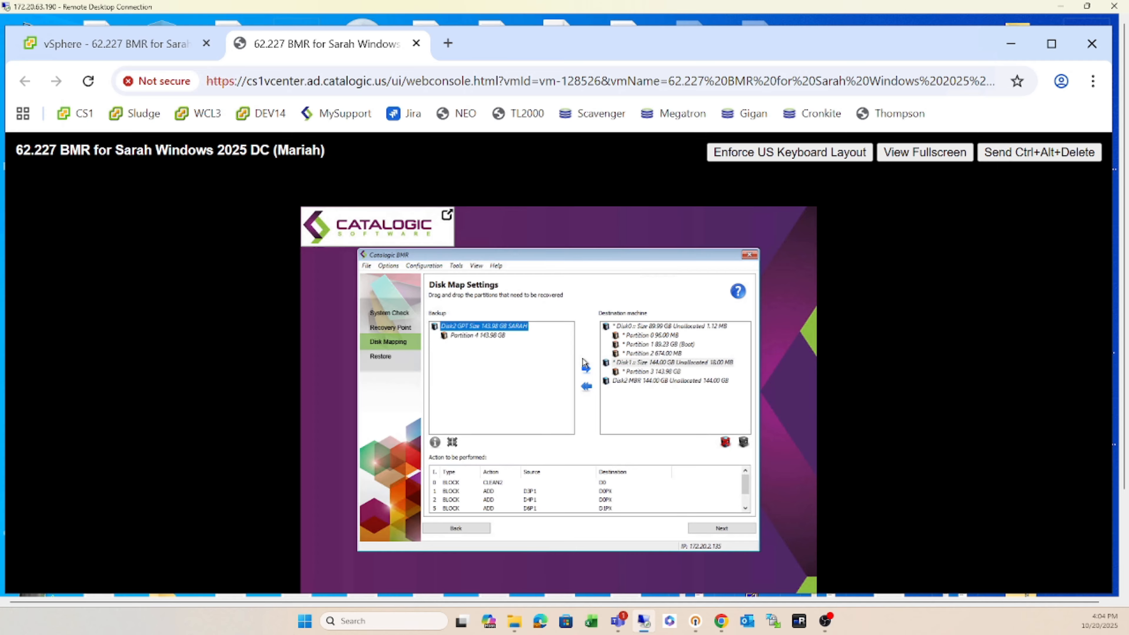
{"action": "left_click", "coordinate": [631, 382]}
{"action": "left_click", "coordinate": [587, 369]}
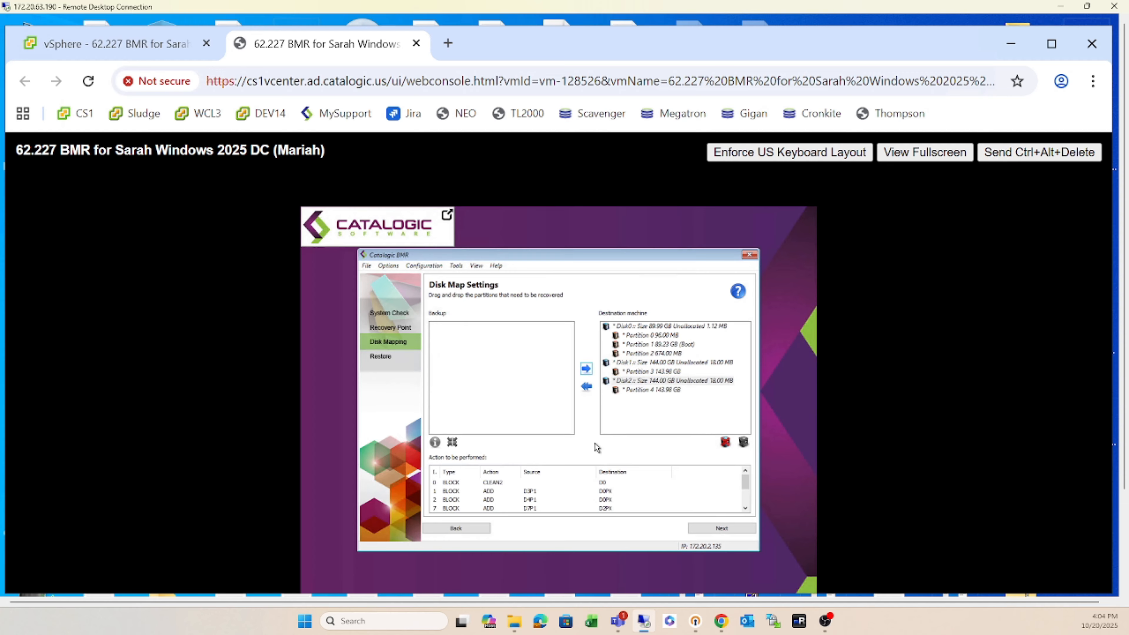
{"action": "left_click", "coordinate": [707, 533]}
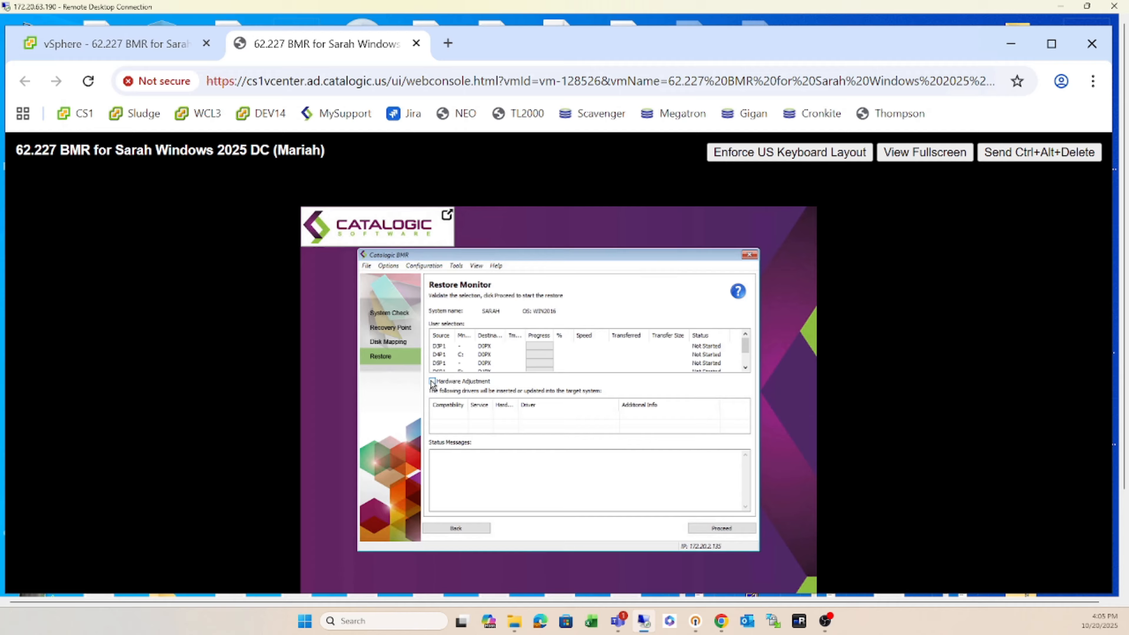
- Proceed with the restore and confirm the format-and-erase warning with Yes
{"action": "left_click", "coordinate": [707, 532]}
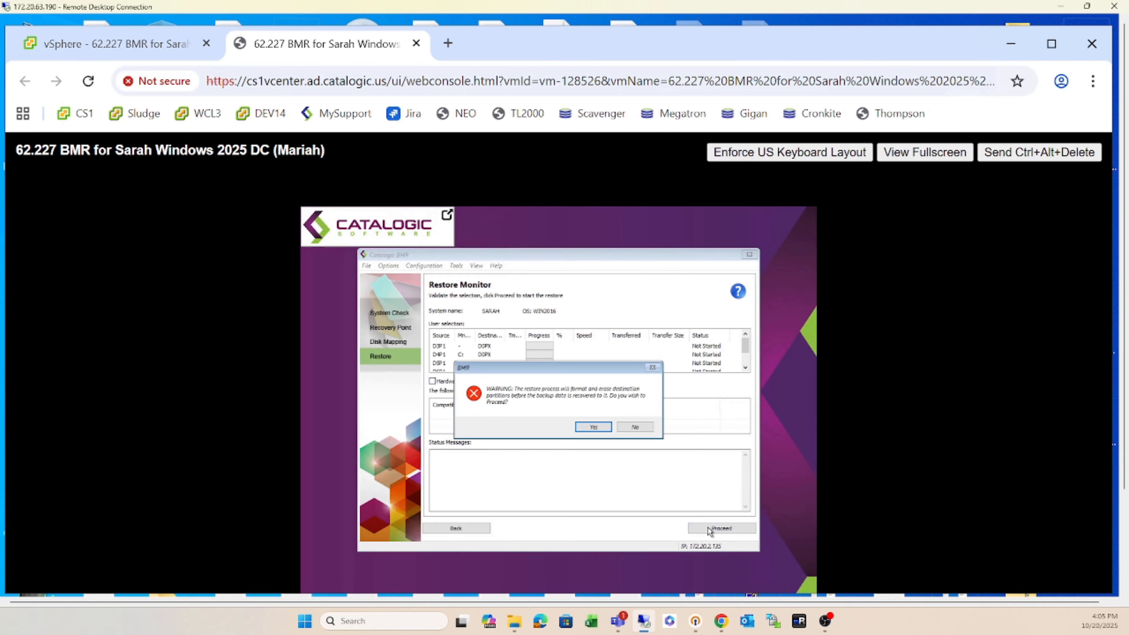
{"action": "left_click", "coordinate": [593, 427]}
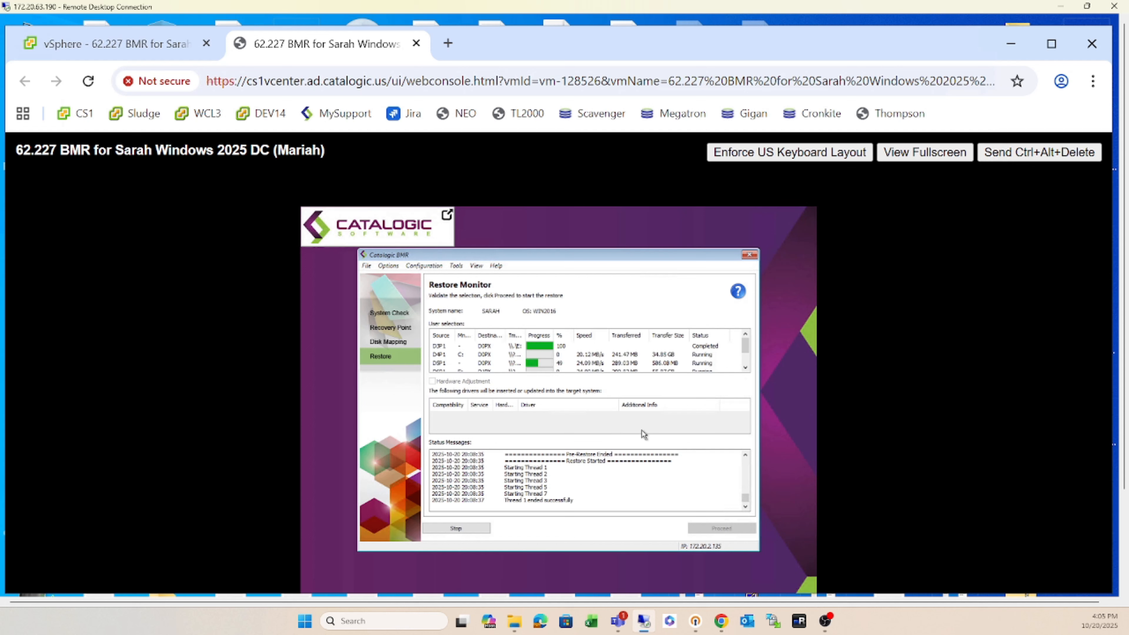
- Monitor the restore table until every partition reaches 100% Completed
{"action": "left_click", "coordinate": [746, 368]}
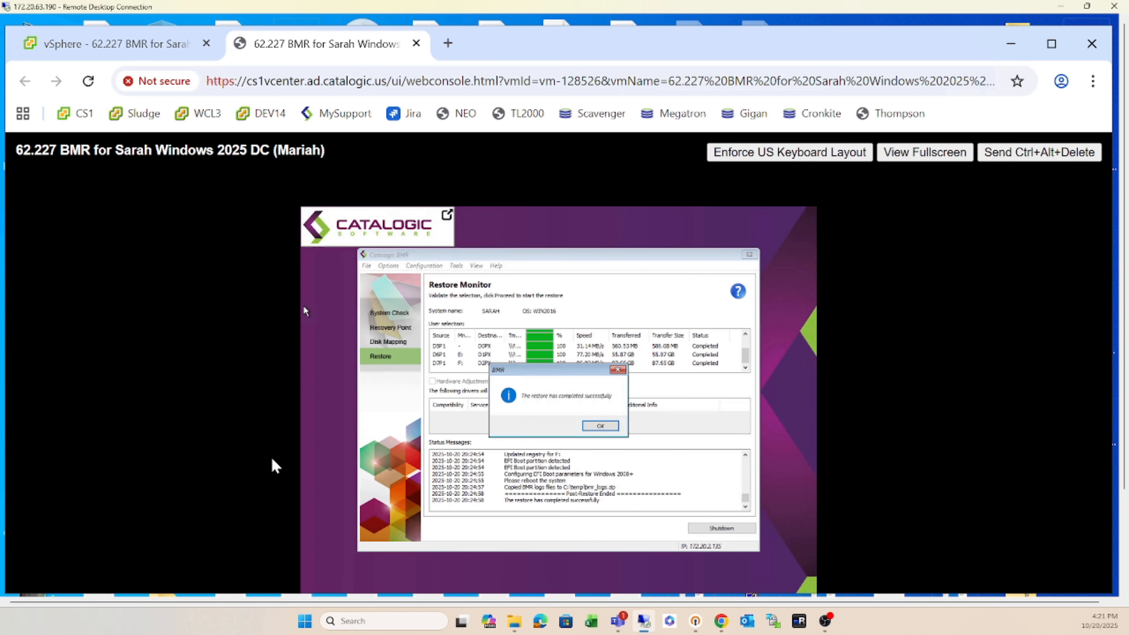
- Dismiss the completion message, choose Options > Email logs, and enter SMTP server 172.19.1.25
{"action": "left_click", "coordinate": [600, 426]}
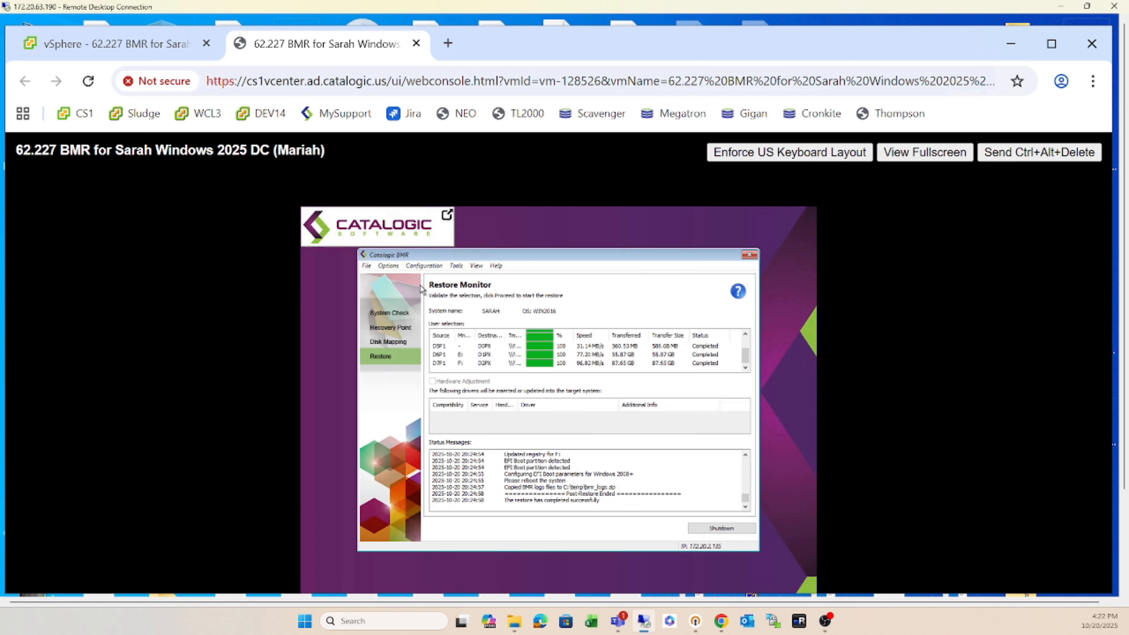
{"action": "left_click", "coordinate": [385, 268]}
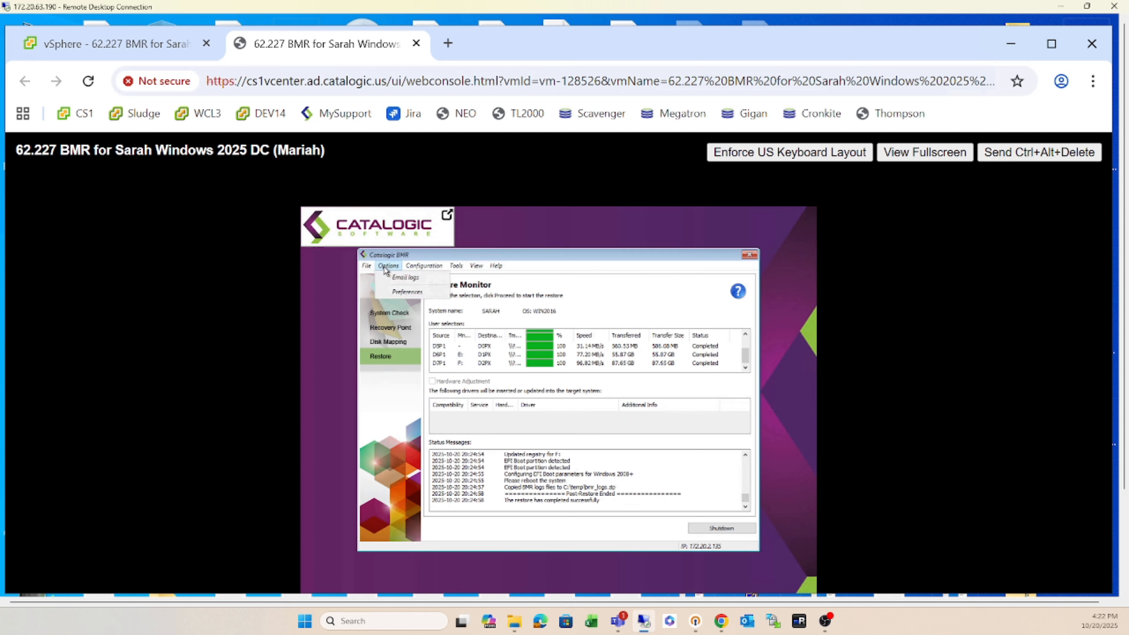
{"action": "left_click", "coordinate": [403, 279]}
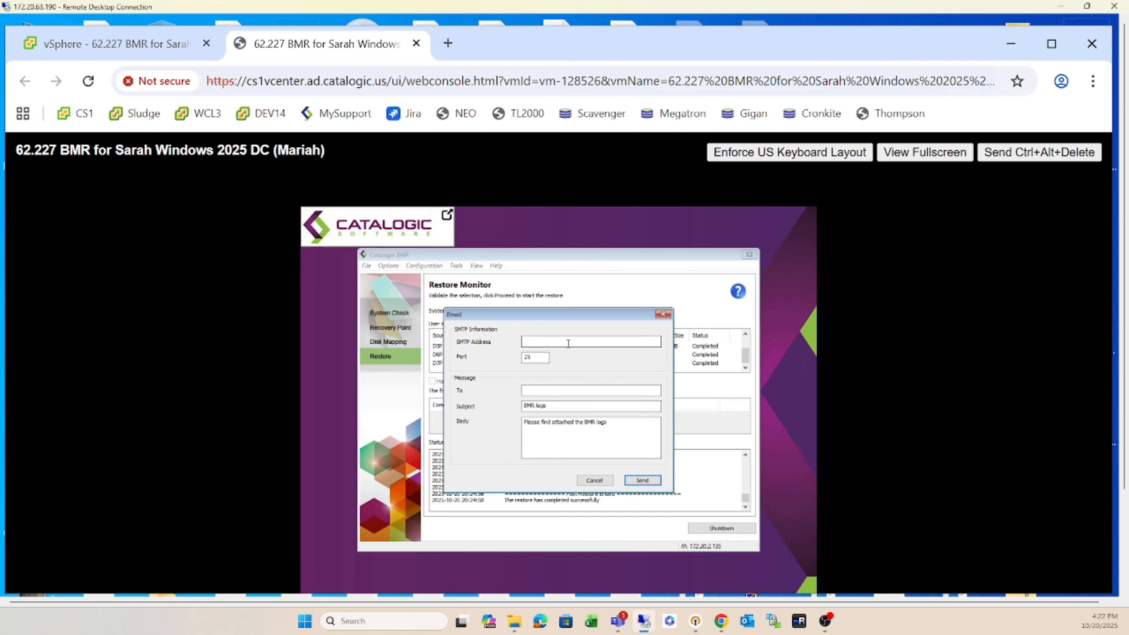
{"action": "left_click", "coordinate": [569, 345]}
{"action": "type", "text": "172"}
{"action": "type", "text": ".19.1.25"}
- Enter the recipient's e-mail, set the subject 'BMR logs Actual BMR demo', and send
{"action": "left_click", "coordinate": [529, 392]}
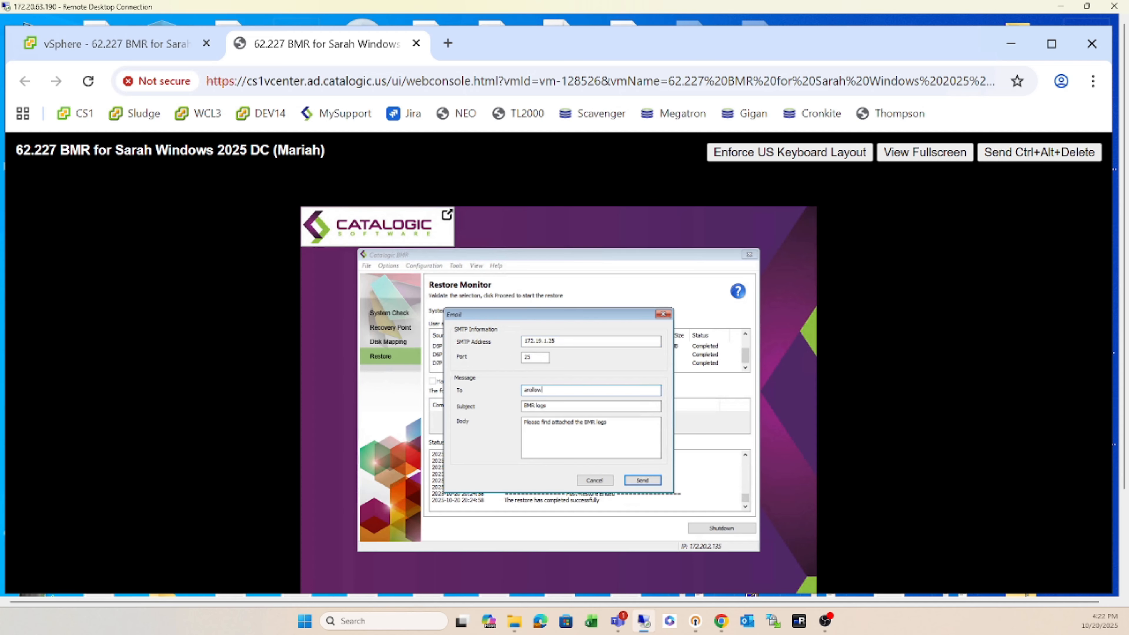
{"action": "left_click", "coordinate": [565, 407]}
{"action": "type", "text": "Actyak BNR den"}
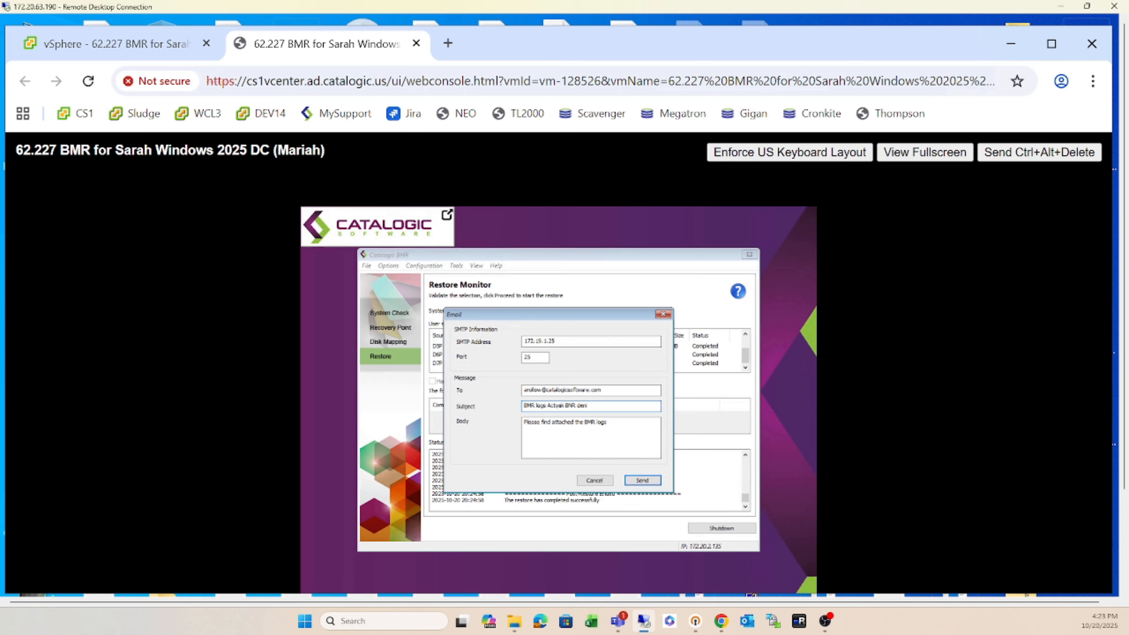
{"action": "key", "text": "BackSpace"}
{"action": "key", "text": "BackSpace"}
{"action": "key", "text": "BackSpace"}
{"action": "key", "text": "BackSpace"}
{"action": "key", "text": "BackSpace"}
{"action": "type", "text": "tual"}
{"action": "key", "text": "BackSpace"}
{"action": "key", "text": "BackSpace"}
{"action": "type", "text": "mo"}
{"action": "left_click", "coordinate": [643, 481]}
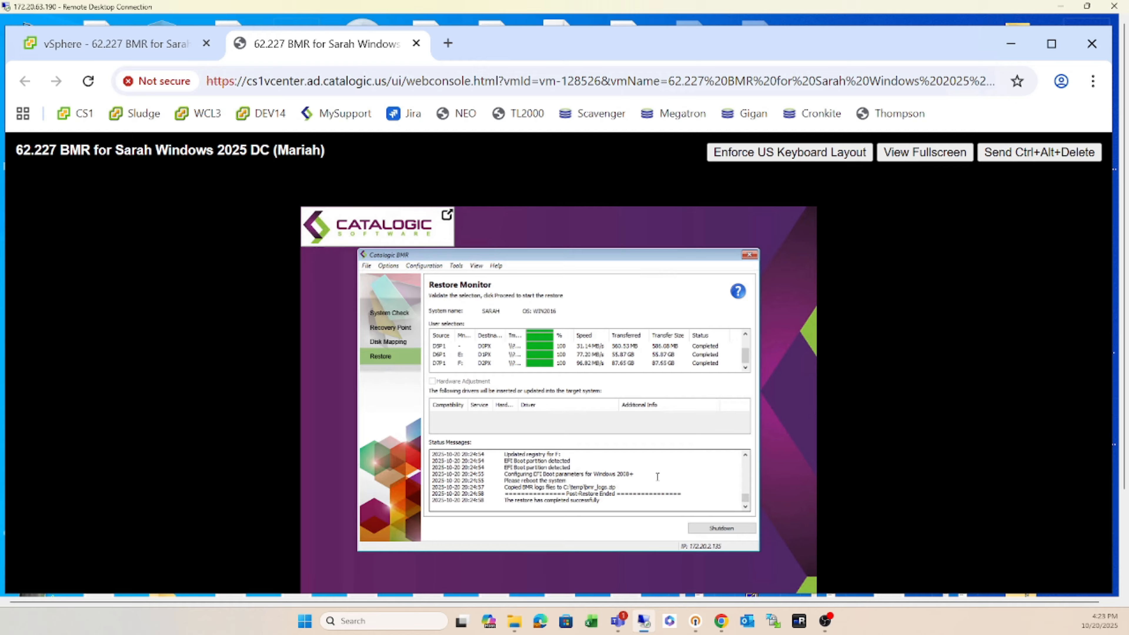
- Choose Shutdown for the recovered machine and confirm with OK
{"action": "left_click", "coordinate": [720, 529]}
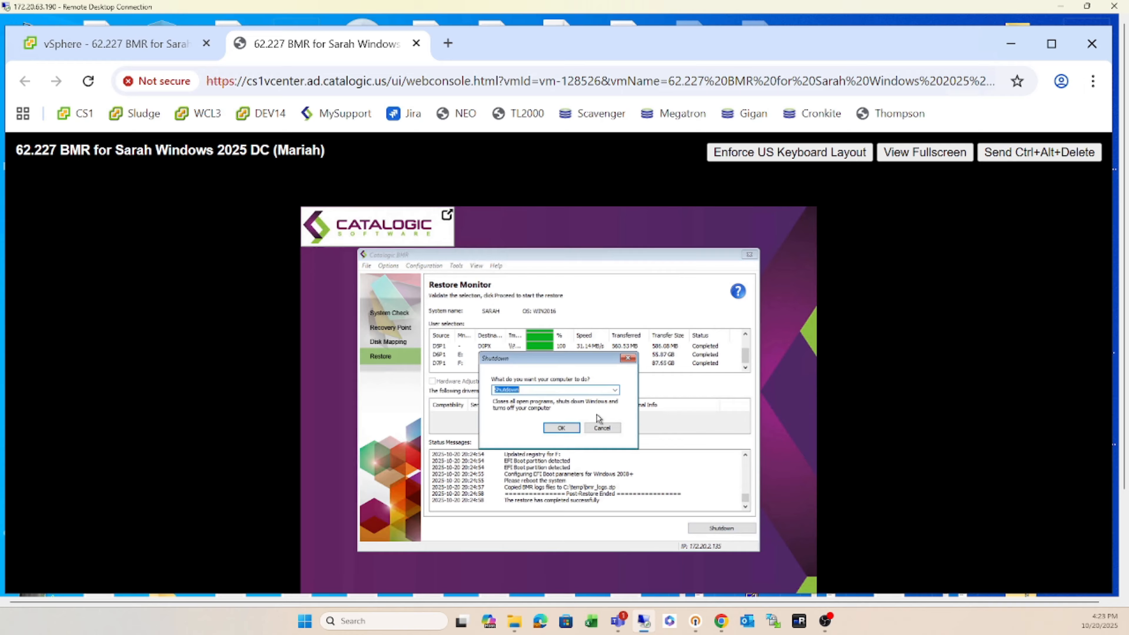
{"action": "left_click", "coordinate": [563, 428]}
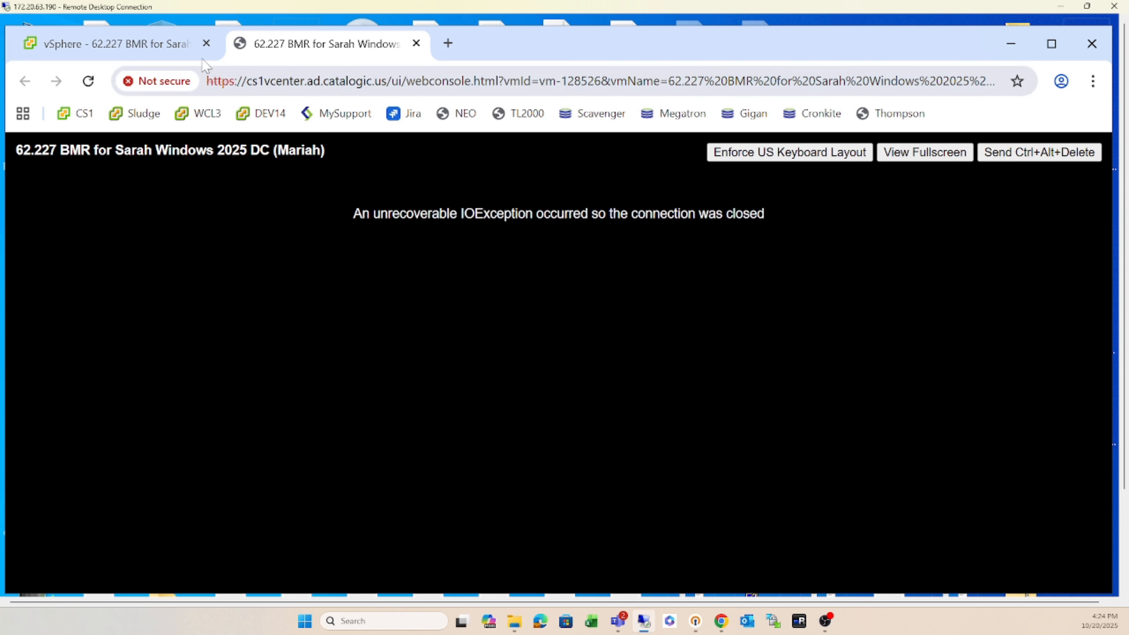
- Uncheck Connect on Network adapter 1 of the 62.227 BMR VM, save, and power it on
{"action": "left_click", "coordinate": [157, 44]}
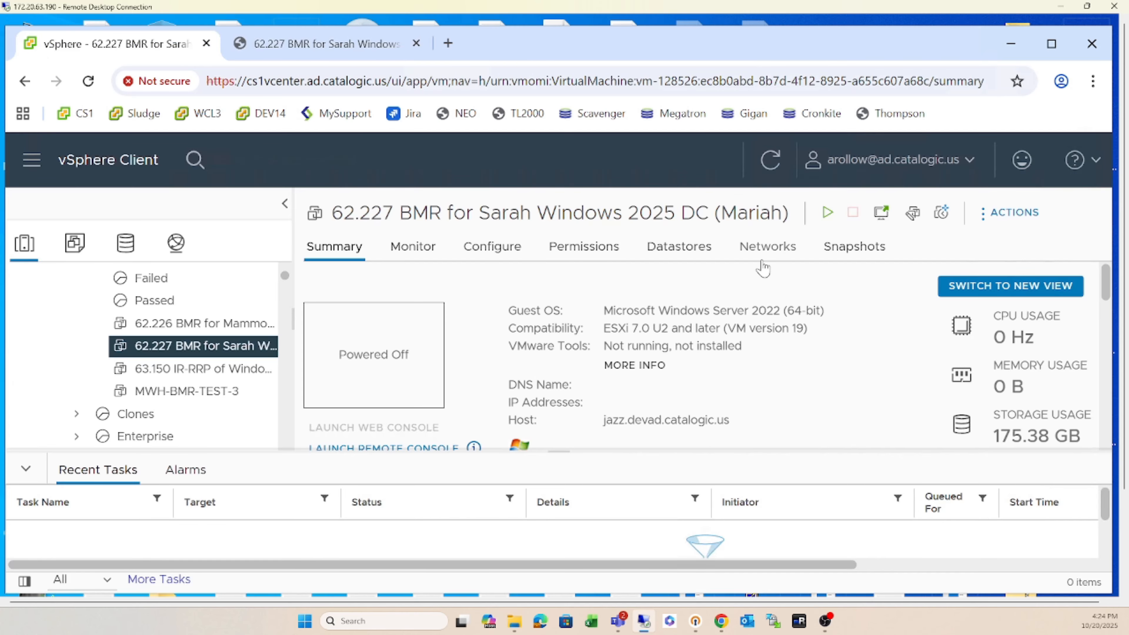
{"action": "left_click", "coordinate": [913, 213]}
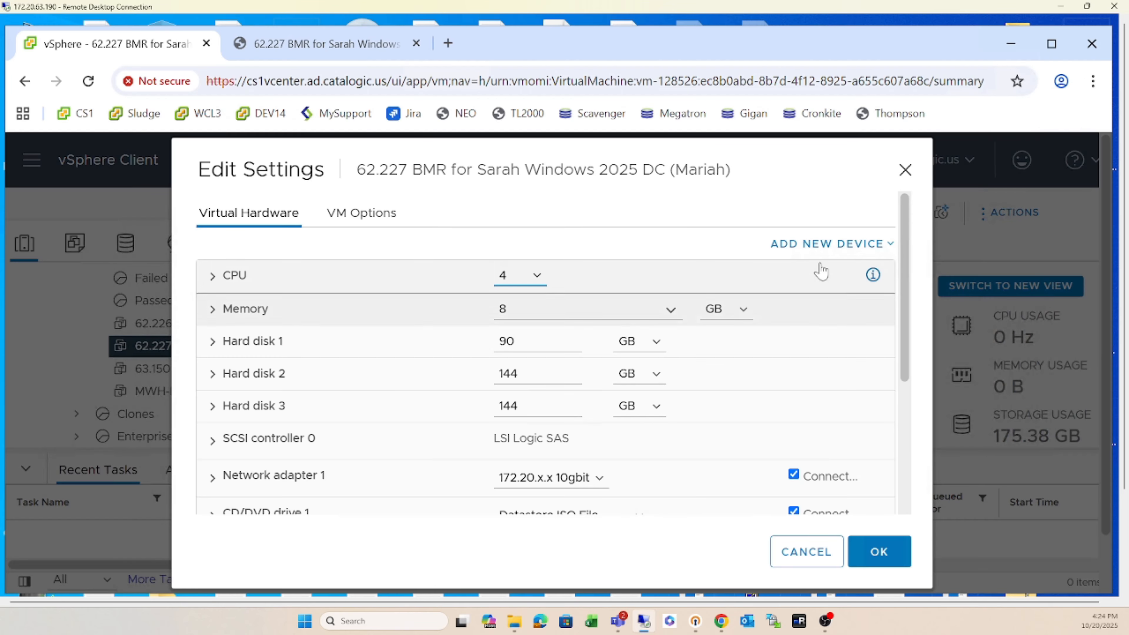
{"action": "left_click", "coordinate": [794, 475]}
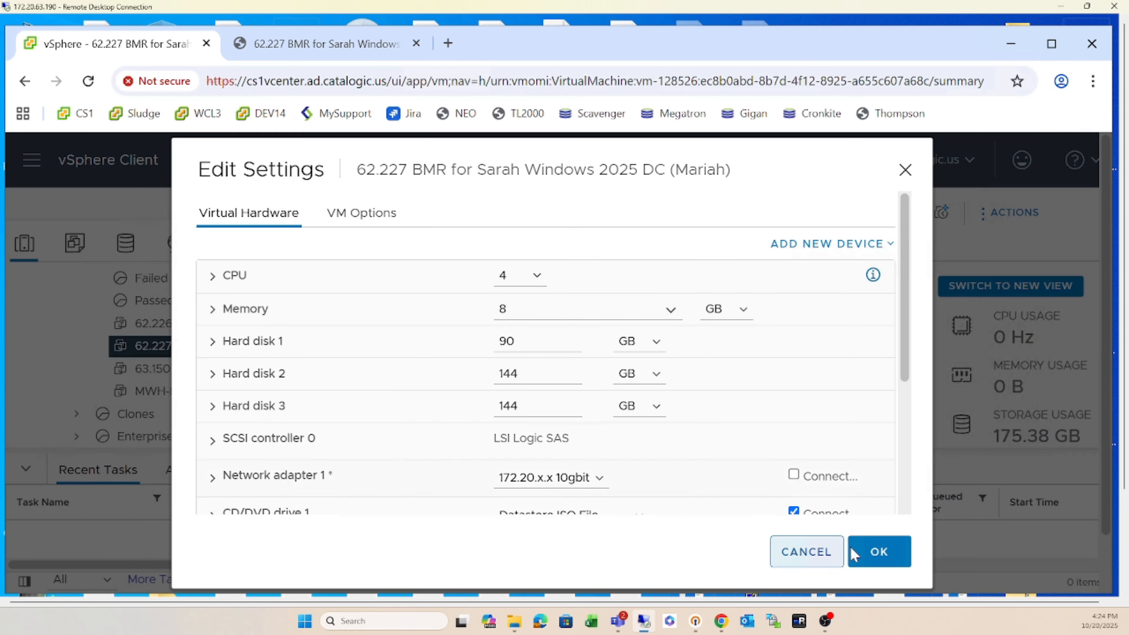
{"action": "left_click", "coordinate": [861, 554]}
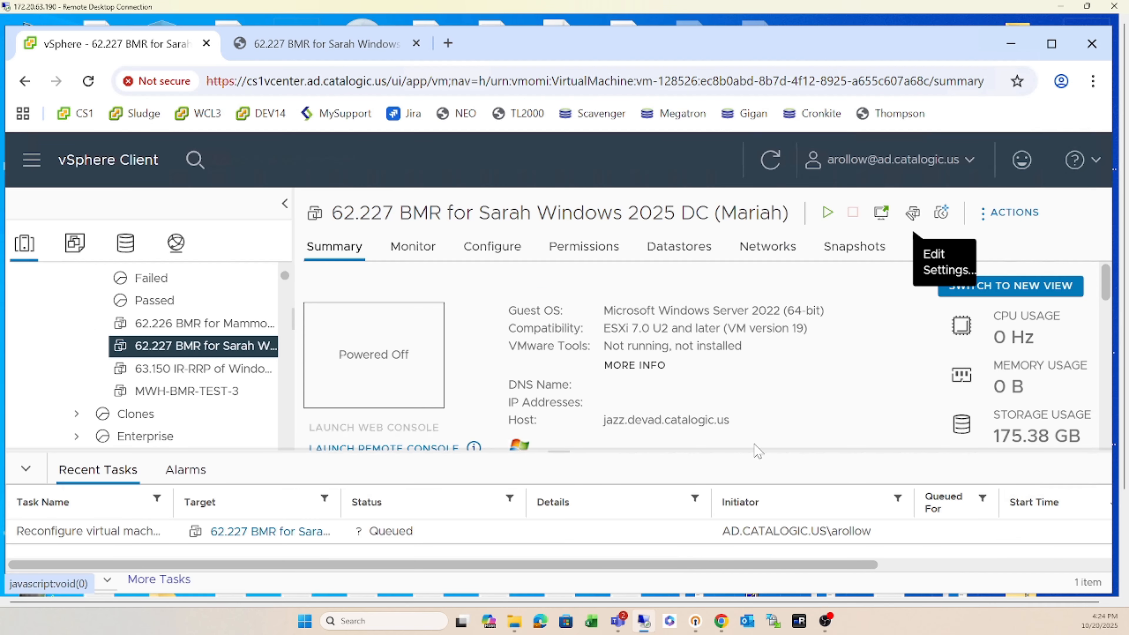
{"action": "left_click", "coordinate": [827, 213]}
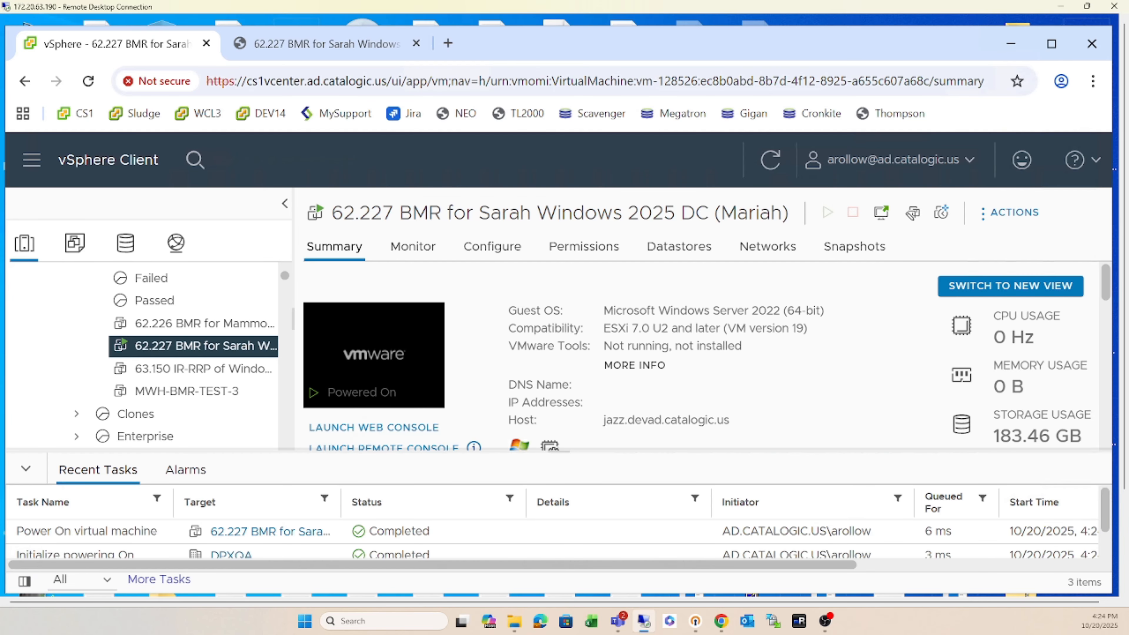
- Sign in to the restored server's console as Administrator with the account password
{"action": "left_click", "coordinate": [394, 44]}
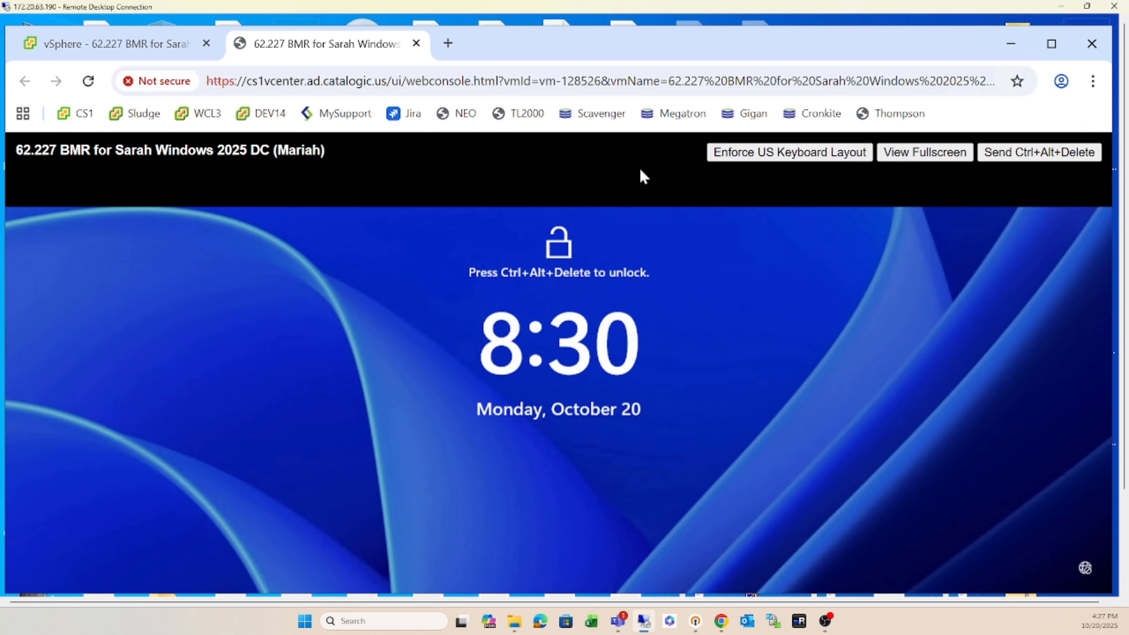
{"action": "left_click", "coordinate": [1015, 153]}
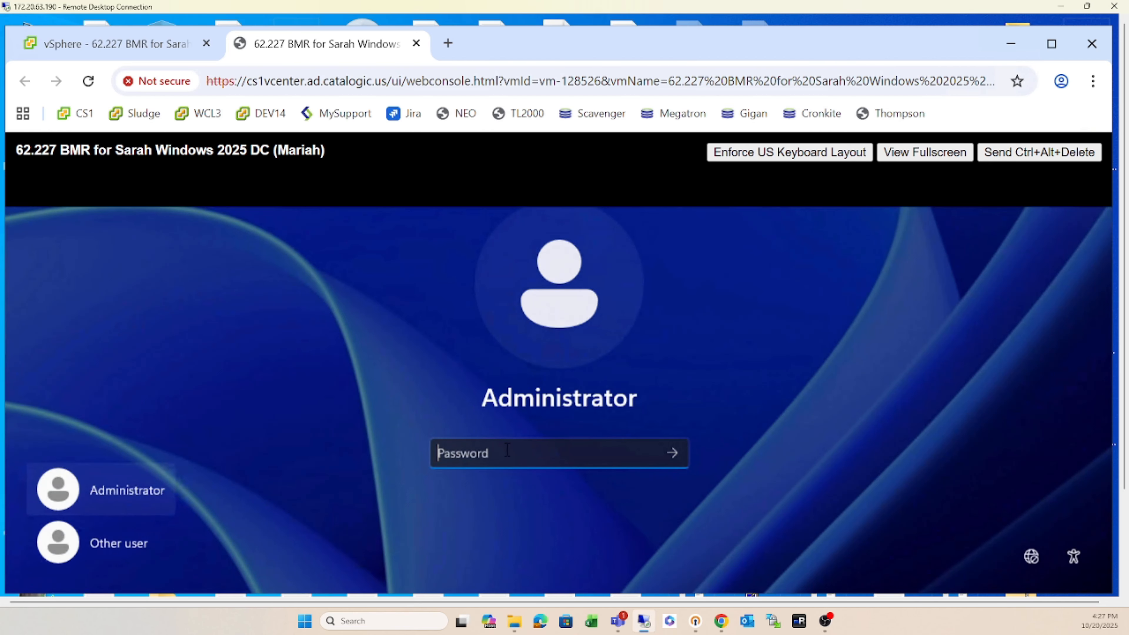
{"action": "type", "text": "*********"}
{"action": "key", "text": "Return"}
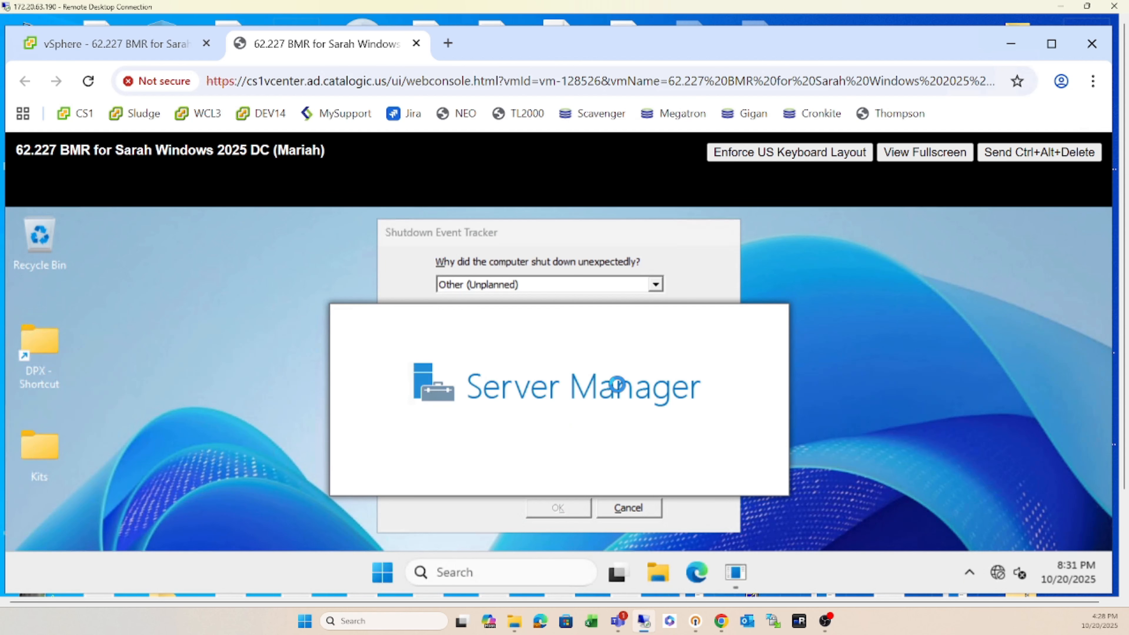
- Log the shutdown as Other (Unplanned) with comment 'BMR demo', then minimize Server Manager
{"action": "left_click", "coordinate": [655, 285]}
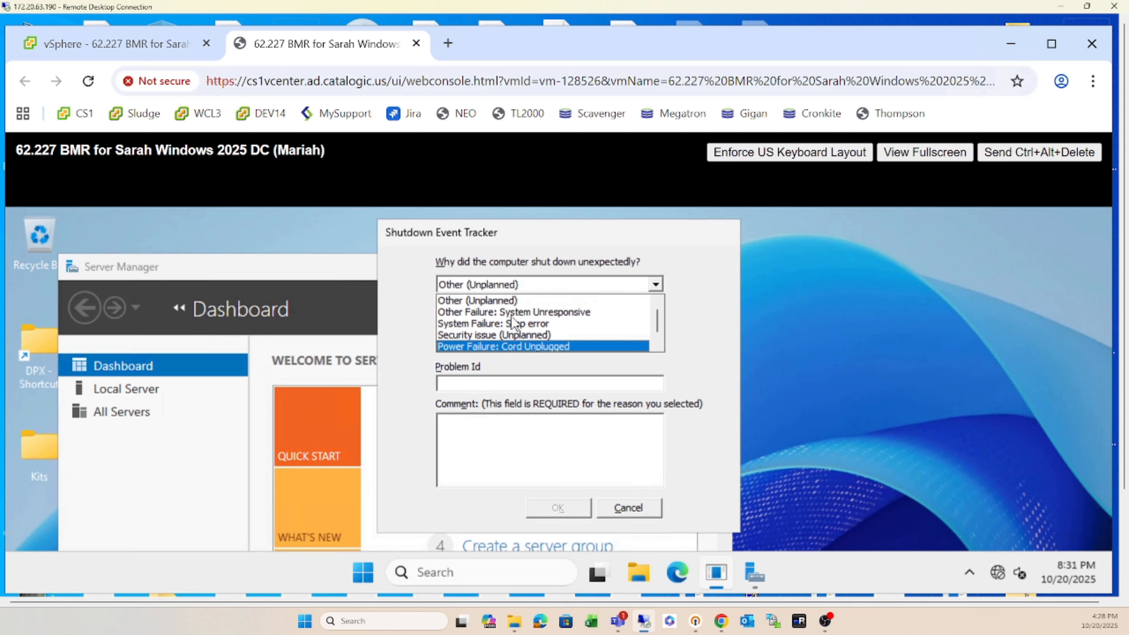
{"action": "left_click", "coordinate": [514, 303]}
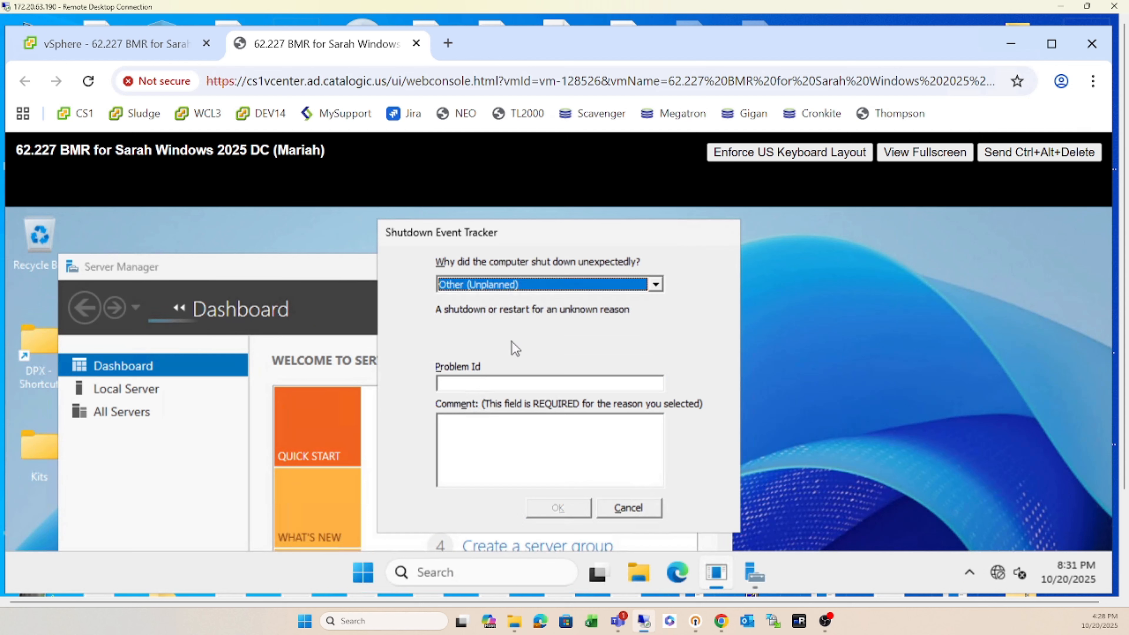
{"action": "left_click", "coordinate": [495, 425]}
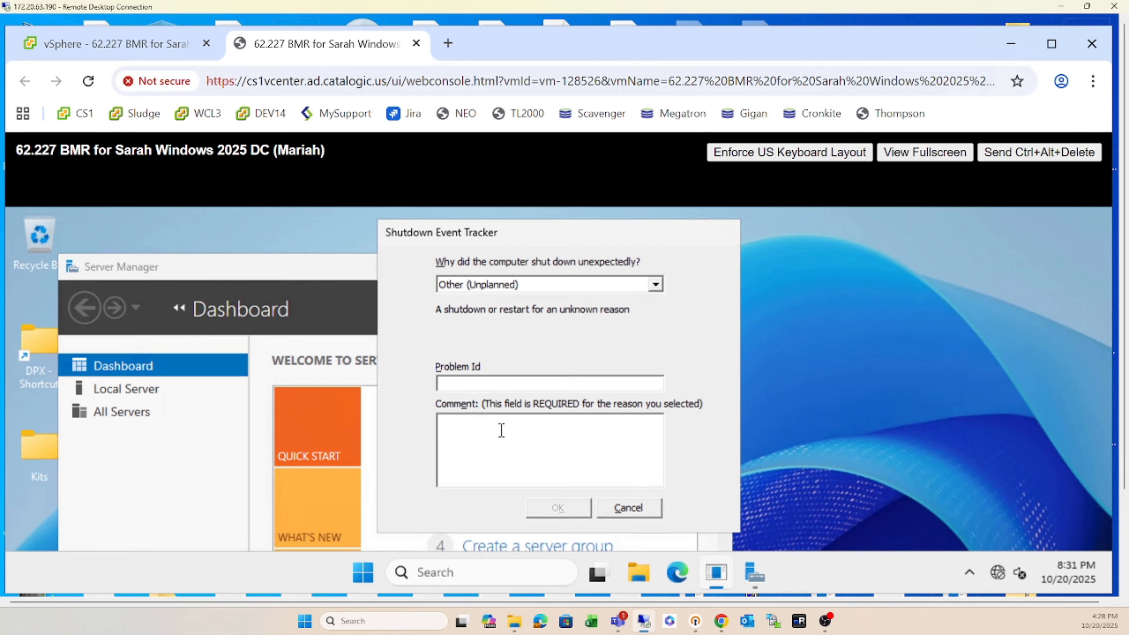
{"action": "type", "text": "BMR demo"}
{"action": "left_click", "coordinate": [544, 511]}
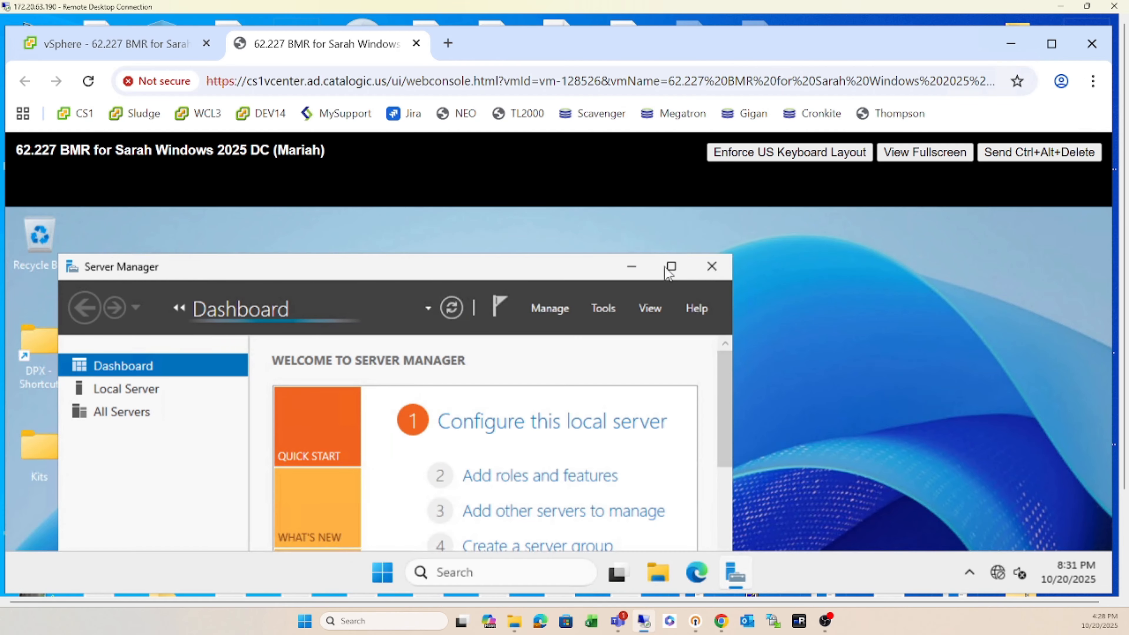
{"action": "left_click", "coordinate": [633, 267]}
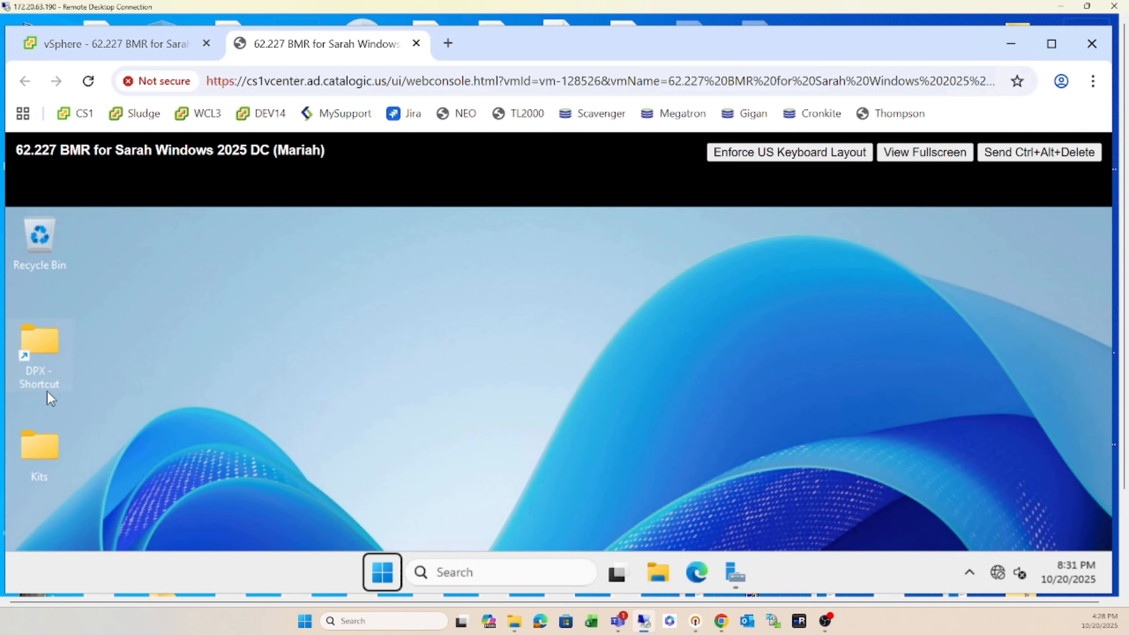
{"action": "left_click", "coordinate": [472, 317]}
{"action": "key", "text": "super+e"}
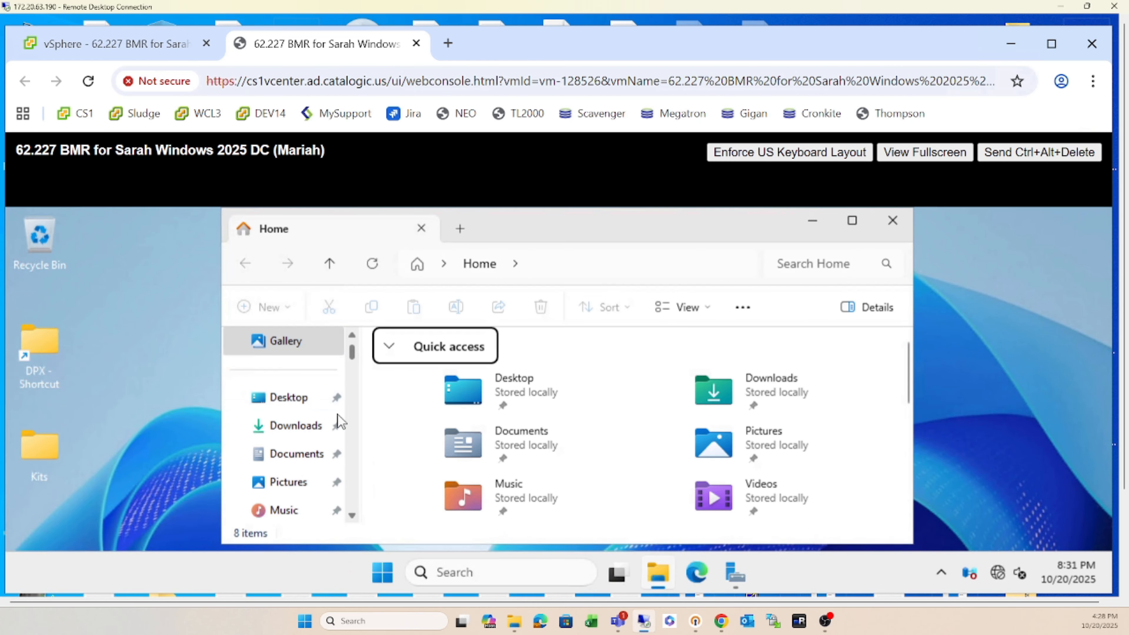
{"action": "scroll", "coordinate": [353, 462], "scroll_direction": "down", "scroll_amount": 3}
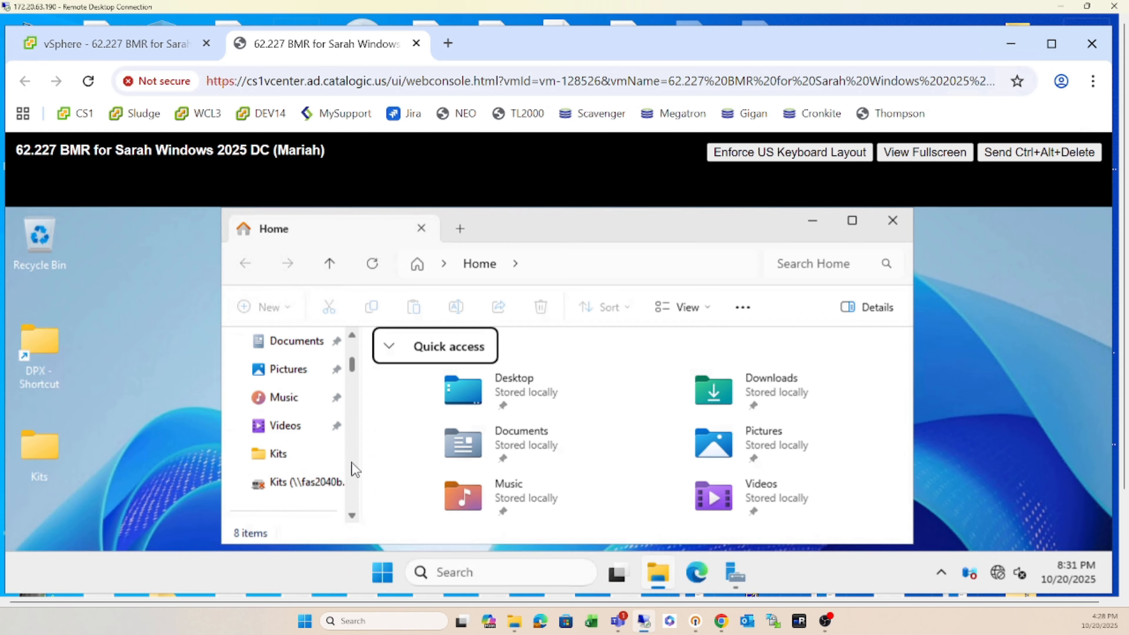
{"action": "scroll", "coordinate": [351, 467], "scroll_direction": "down", "scroll_amount": 2}
{"action": "left_click", "coordinate": [301, 433]}
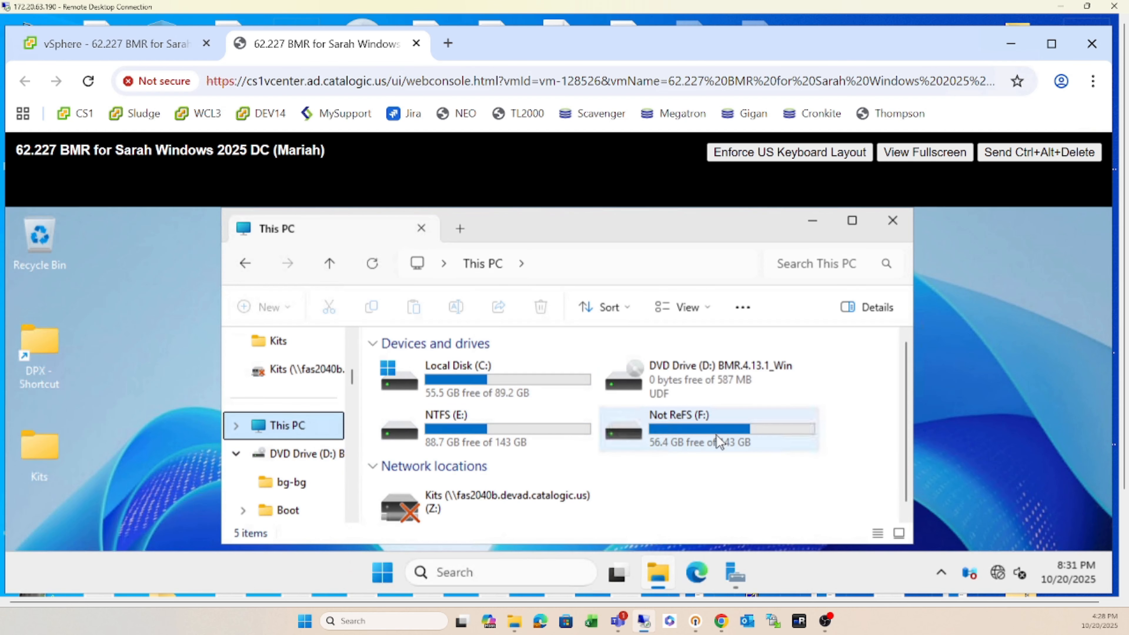
{"action": "double_click", "coordinate": [465, 424]}
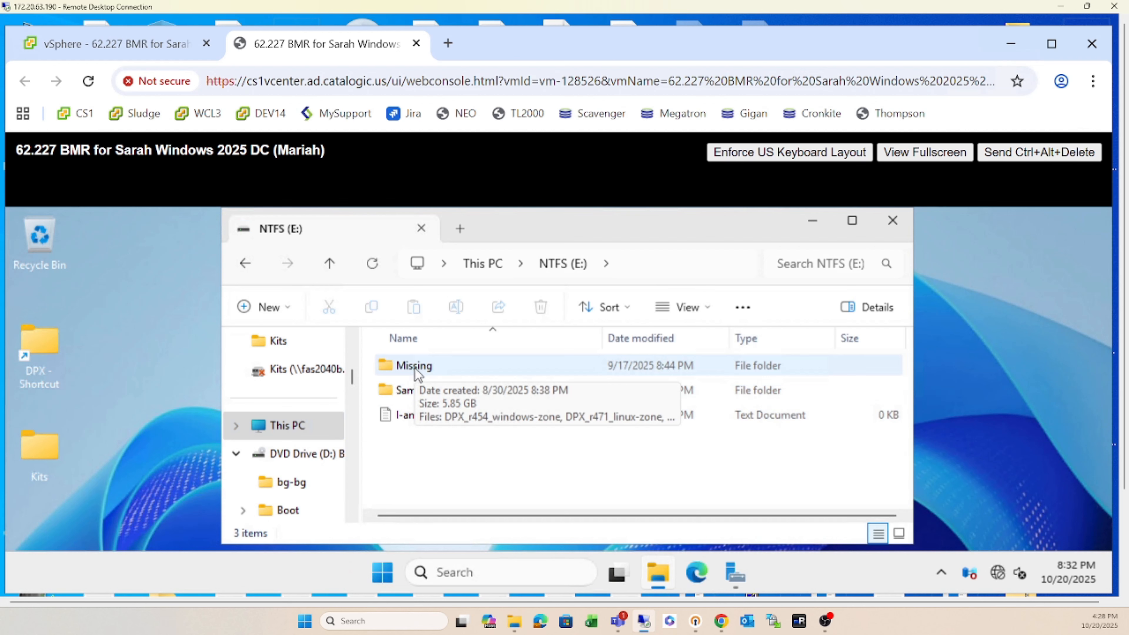
{"action": "left_click", "coordinate": [426, 373]}
{"action": "double_click", "coordinate": [426, 374]}
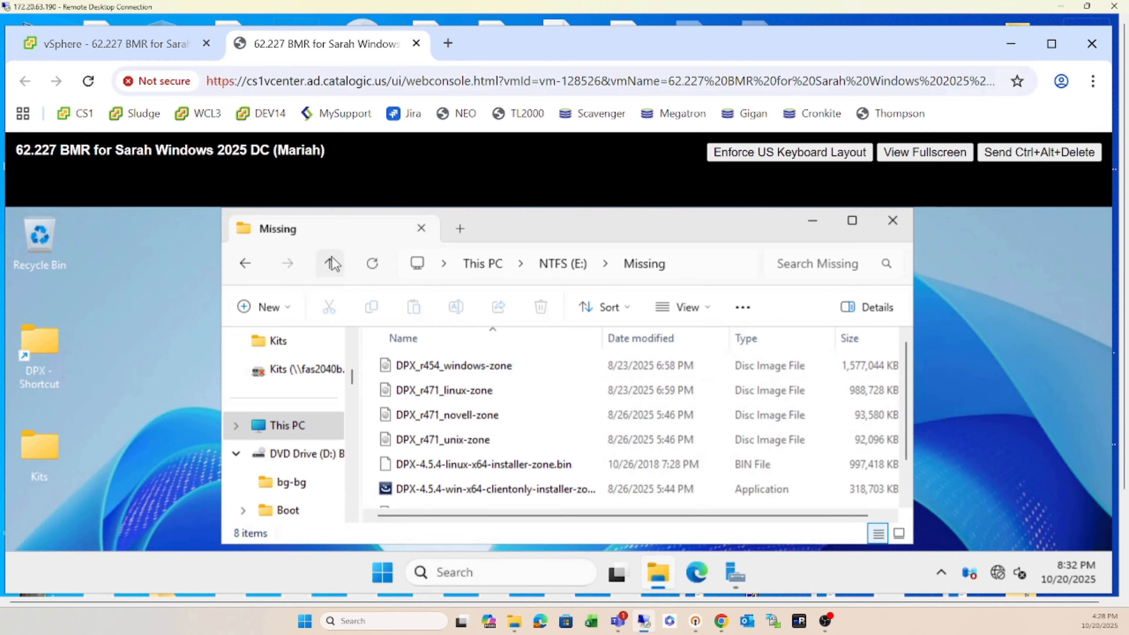
{"action": "left_click", "coordinate": [331, 266]}
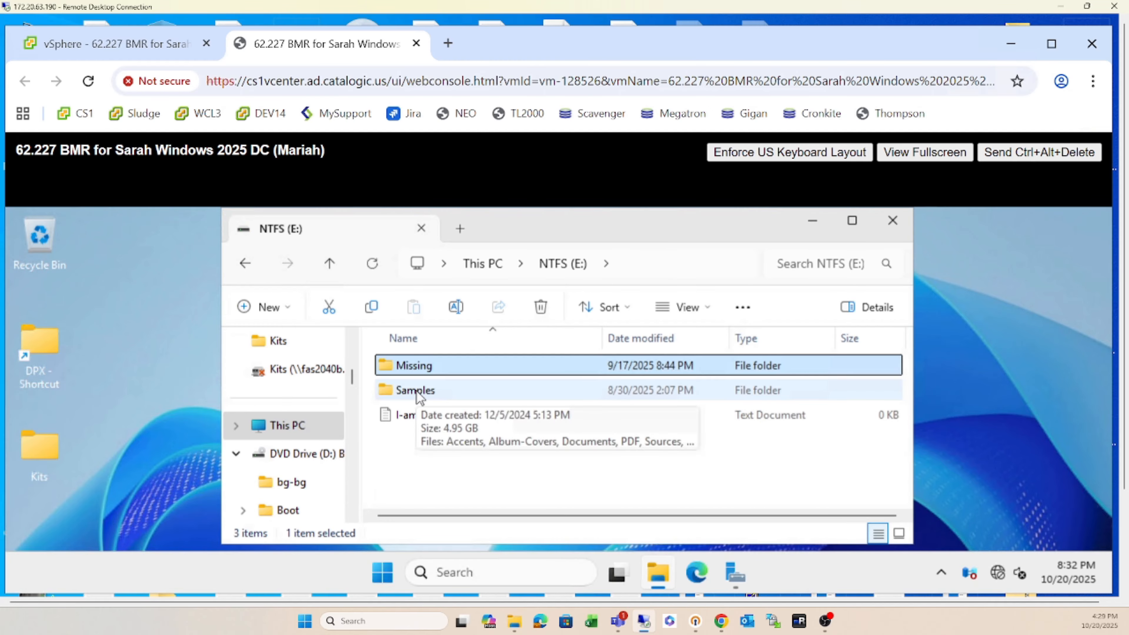
{"action": "double_click", "coordinate": [416, 392]}
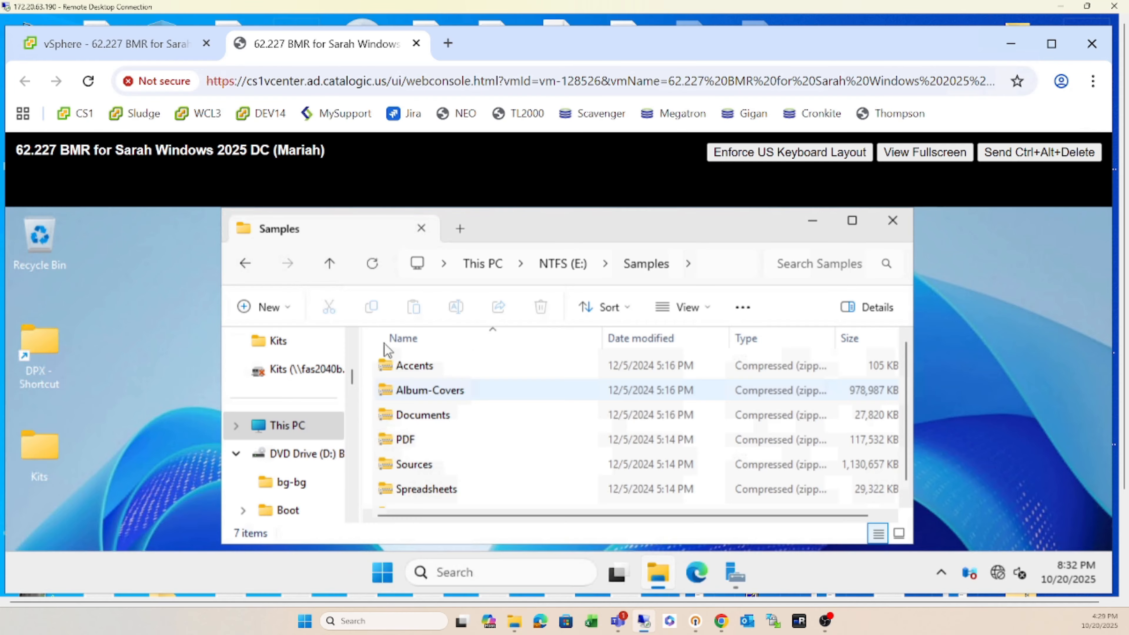
{"action": "left_click", "coordinate": [331, 266]}
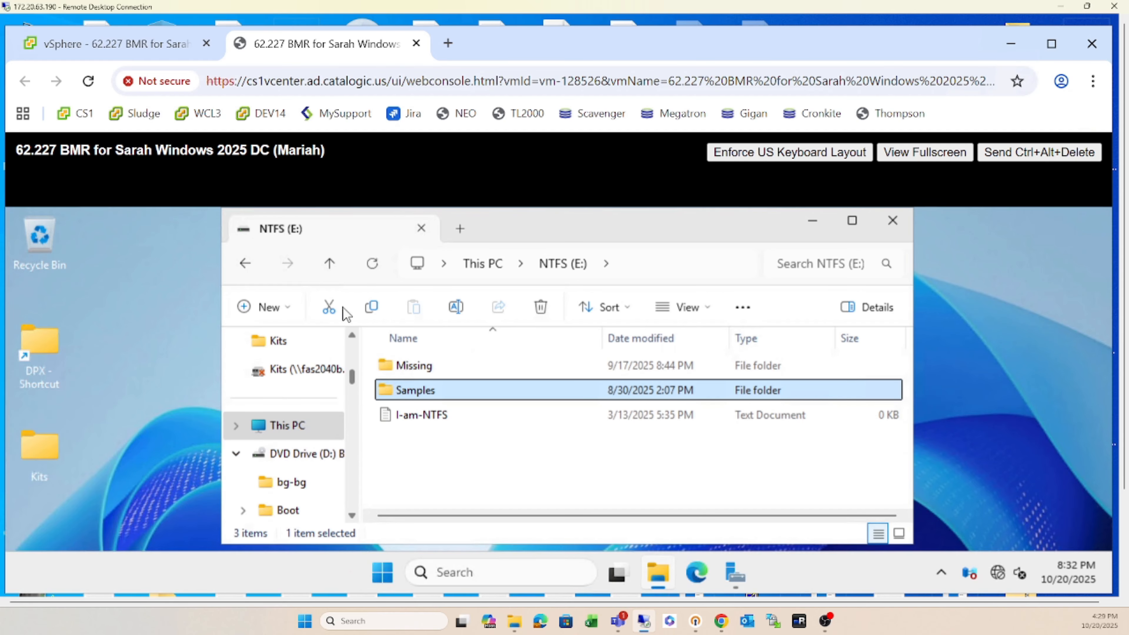
{"action": "left_click", "coordinate": [329, 263]}
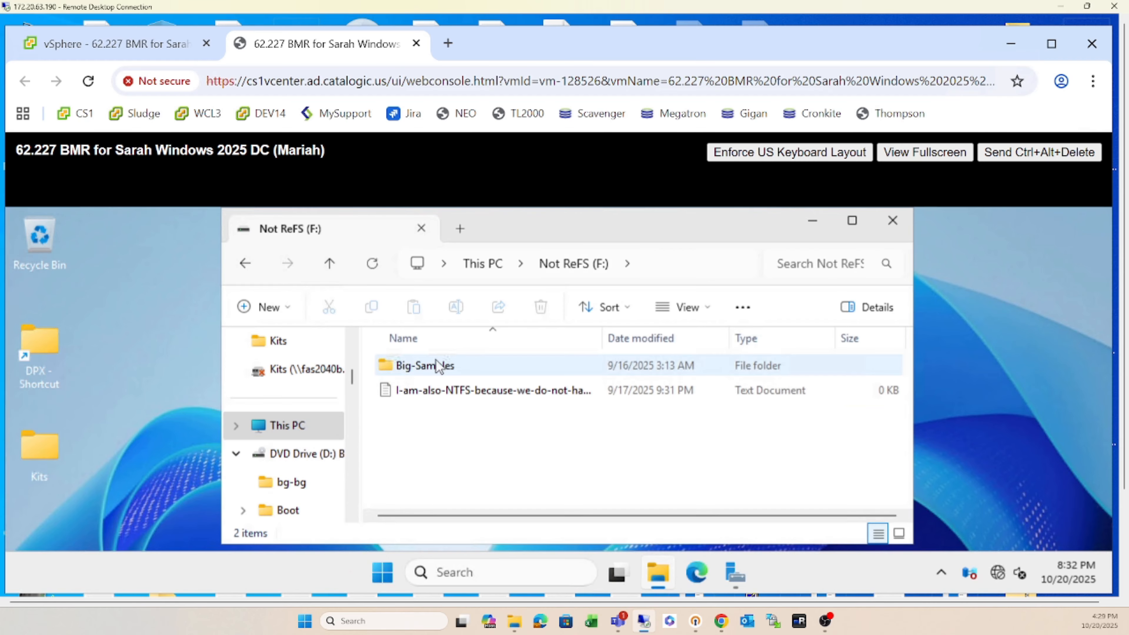
{"action": "double_click", "coordinate": [425, 366]}
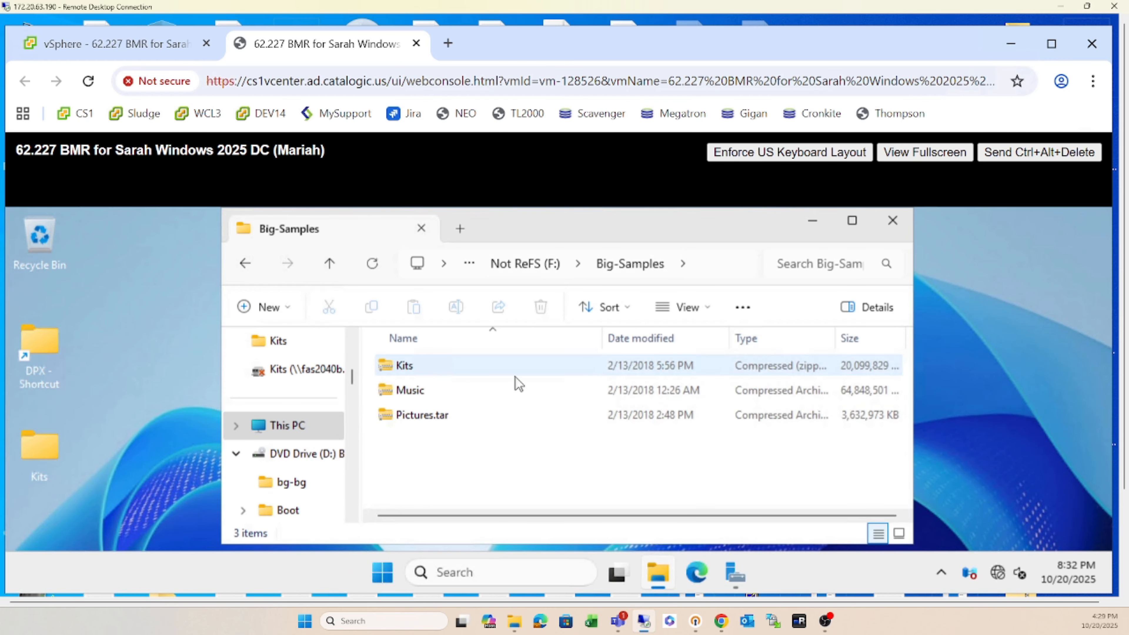
{"action": "left_click", "coordinate": [335, 266]}
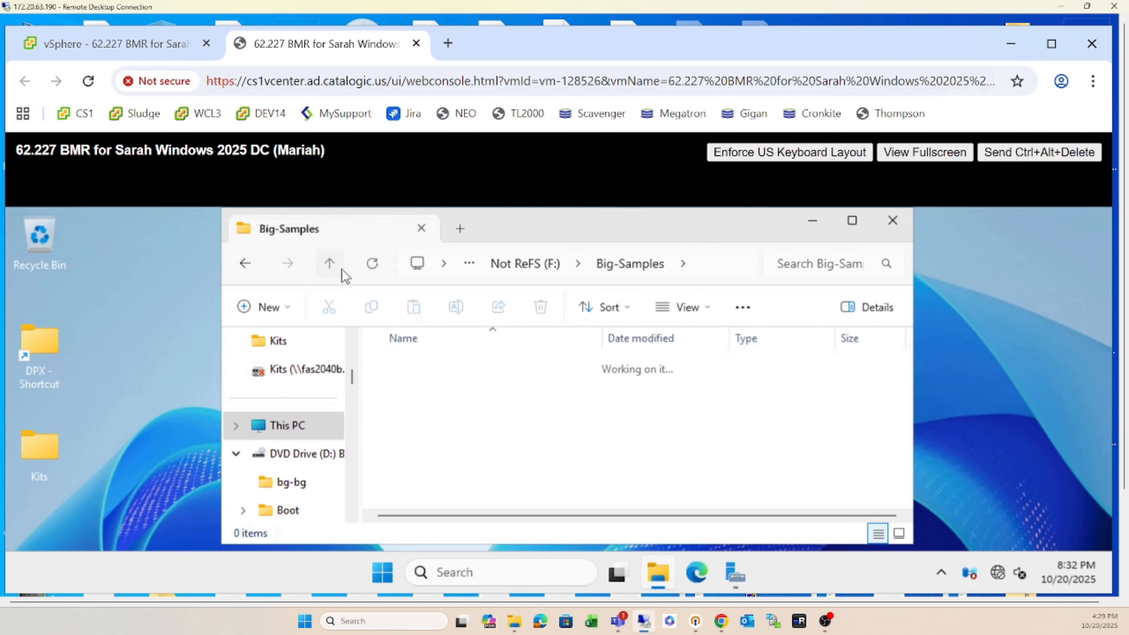
{"action": "left_click", "coordinate": [893, 221]}
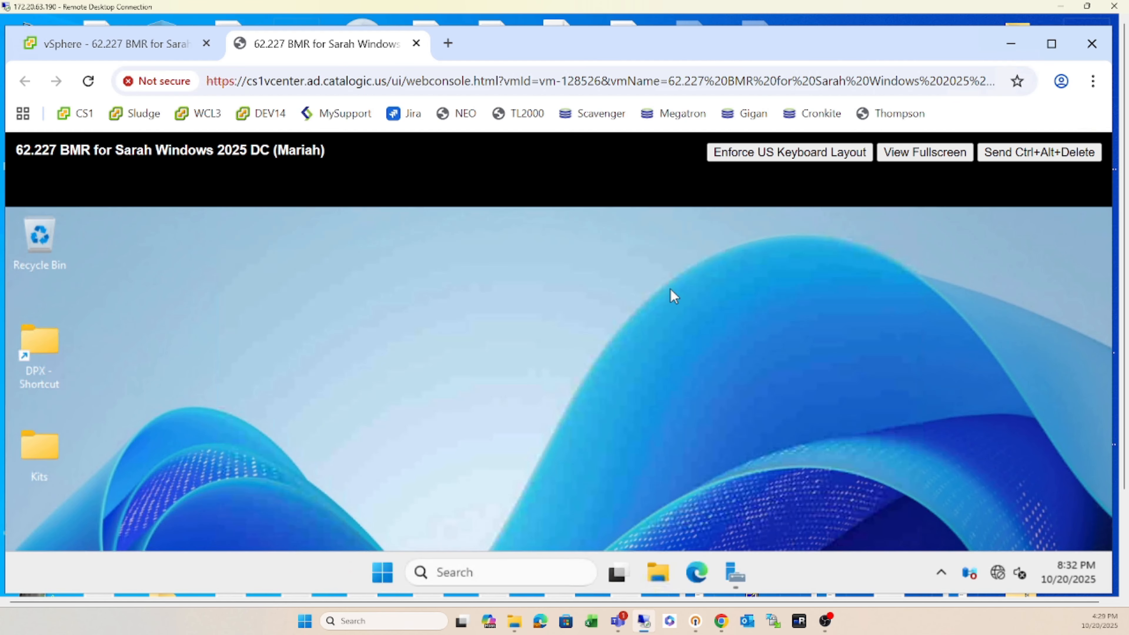